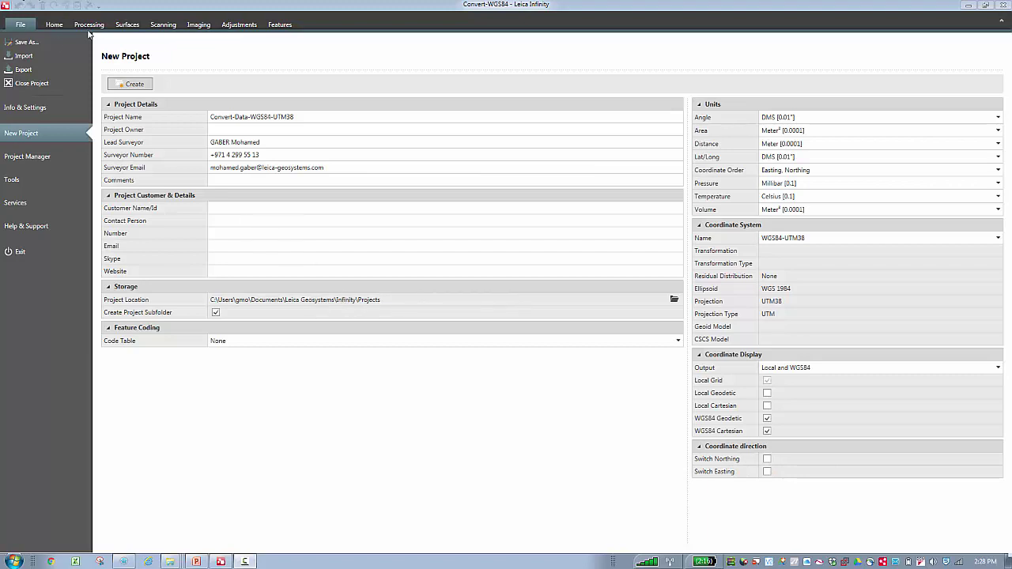
Create the Convert-Data-WGS84-UTM38 project and import the ASCII file WGS-UTM38 into it with the ENH-1 template.
{"action": "left_click", "coordinate": [133, 84]}
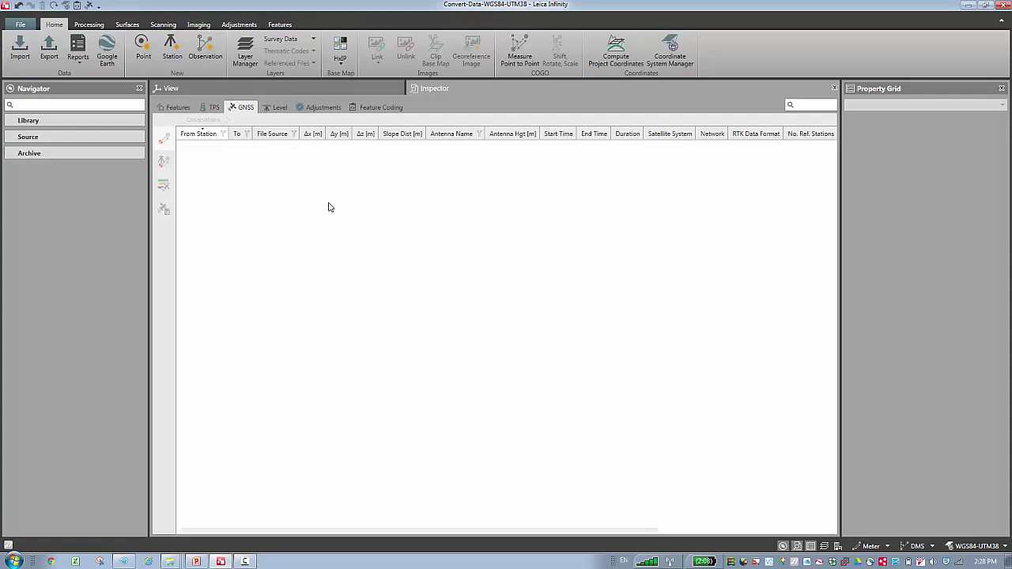
{"action": "left_click", "coordinate": [23, 54]}
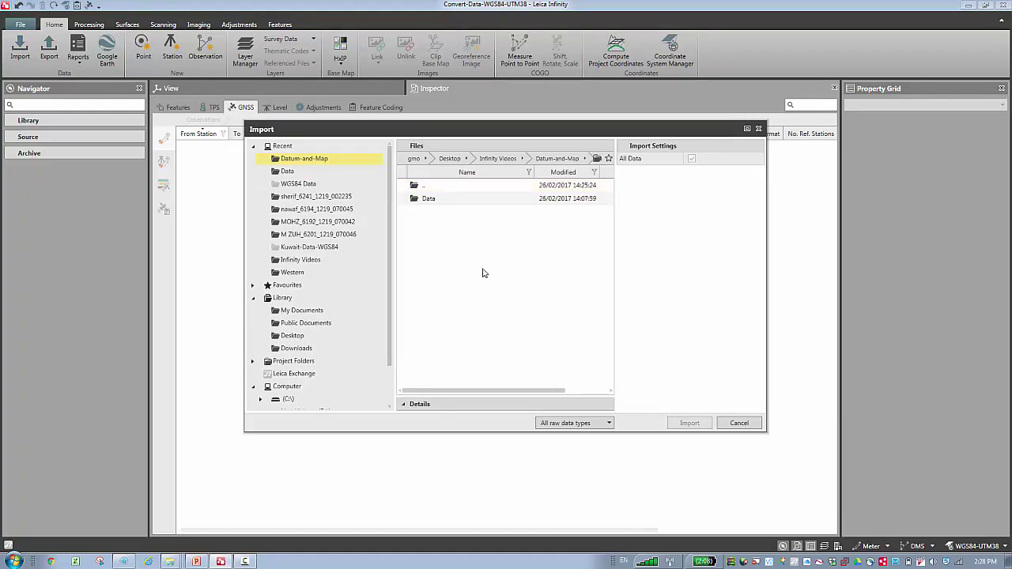
{"action": "left_click", "coordinate": [567, 423]}
{"action": "scroll", "coordinate": [566, 391], "scroll_direction": "down", "scroll_amount": 1}
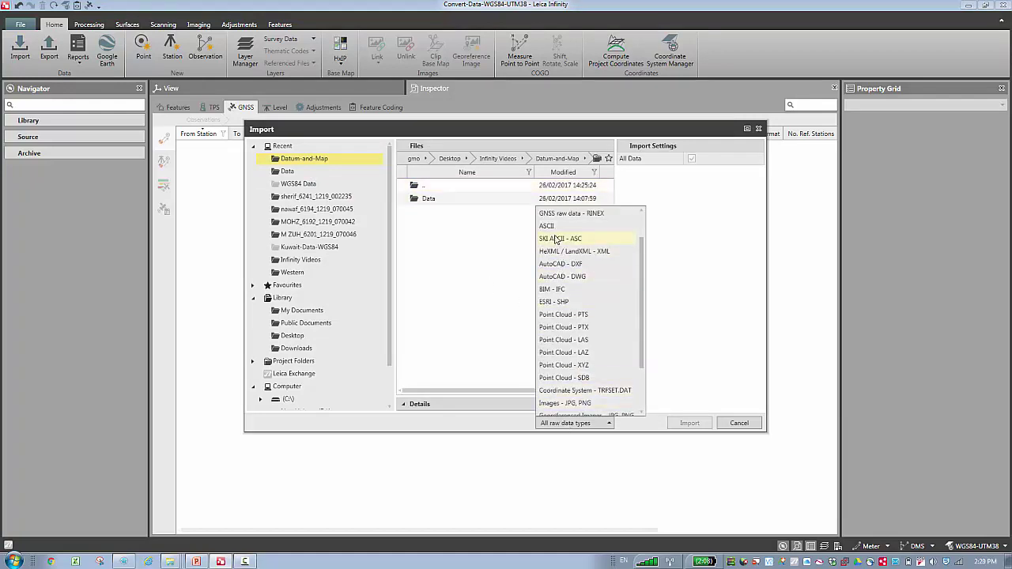
{"action": "left_click", "coordinate": [548, 226]}
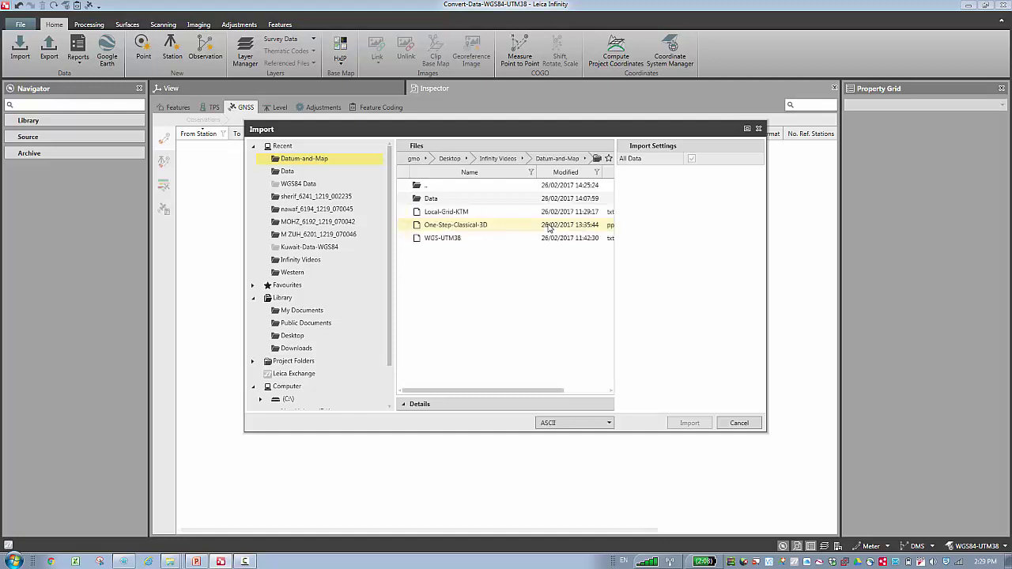
{"action": "left_click", "coordinate": [455, 238]}
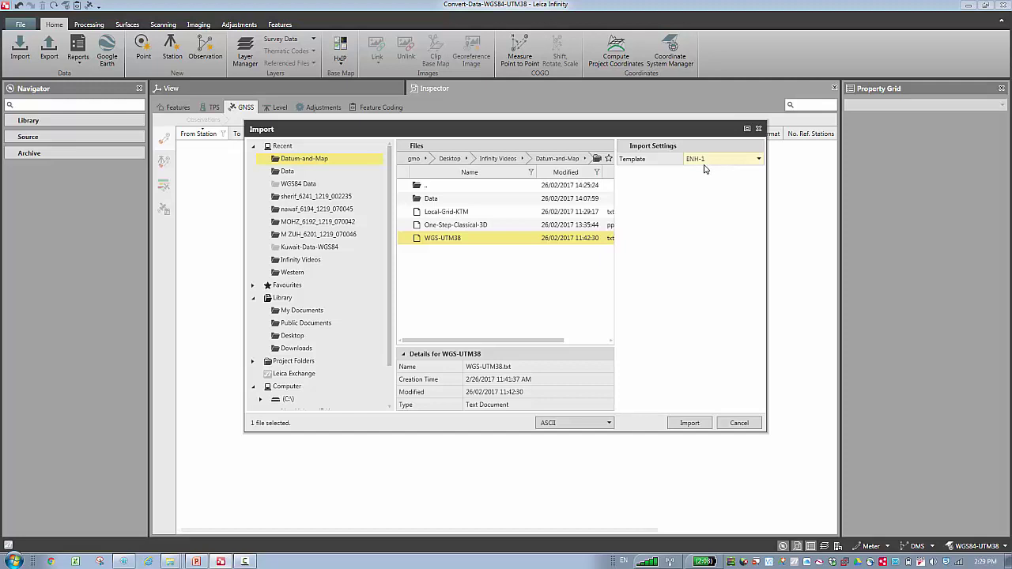
{"action": "left_click", "coordinate": [687, 424]}
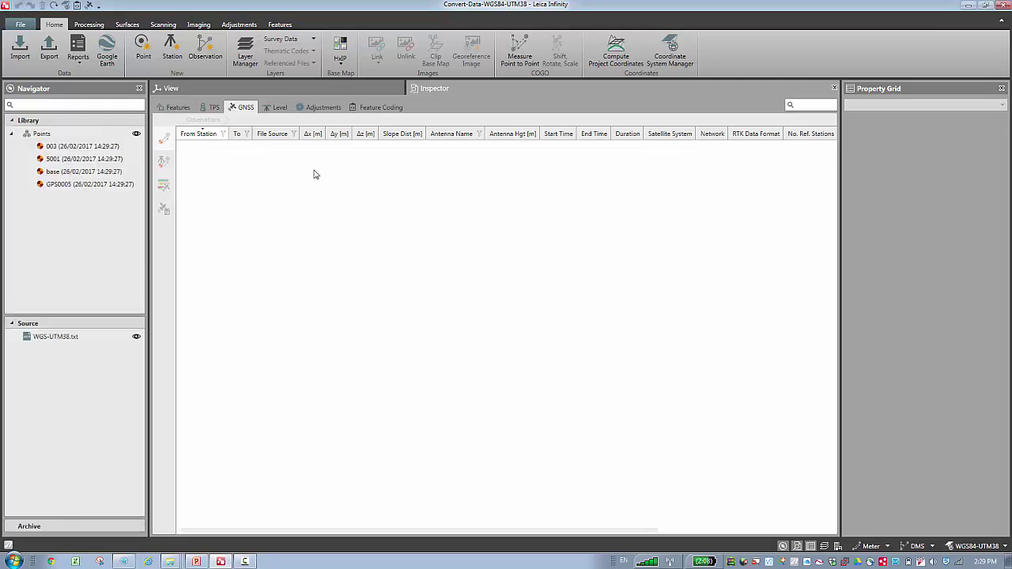
Examine the imported points in the graphical view and the properties of point 003.
{"action": "left_click", "coordinate": [249, 88]}
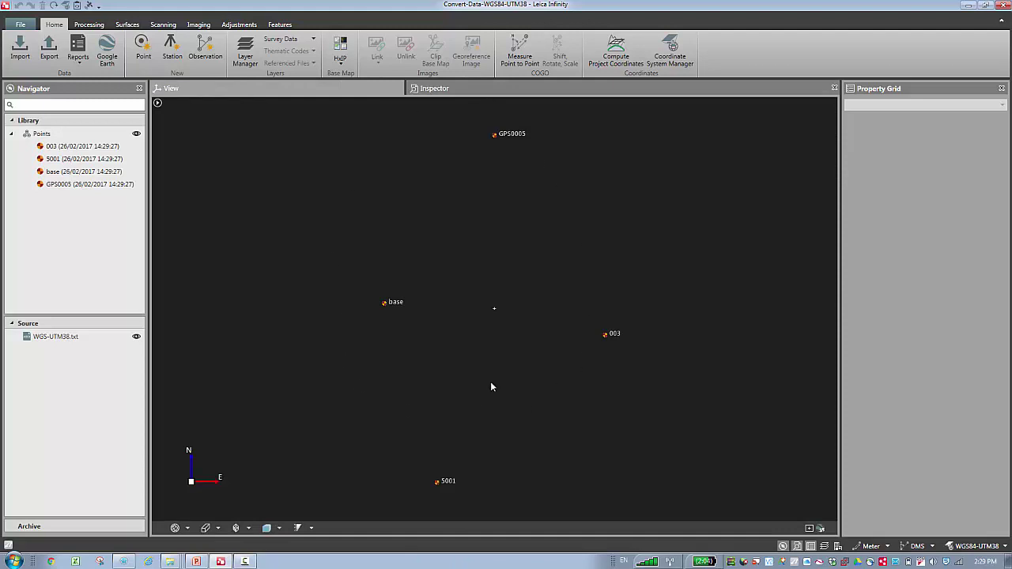
{"action": "left_click", "coordinate": [47, 134]}
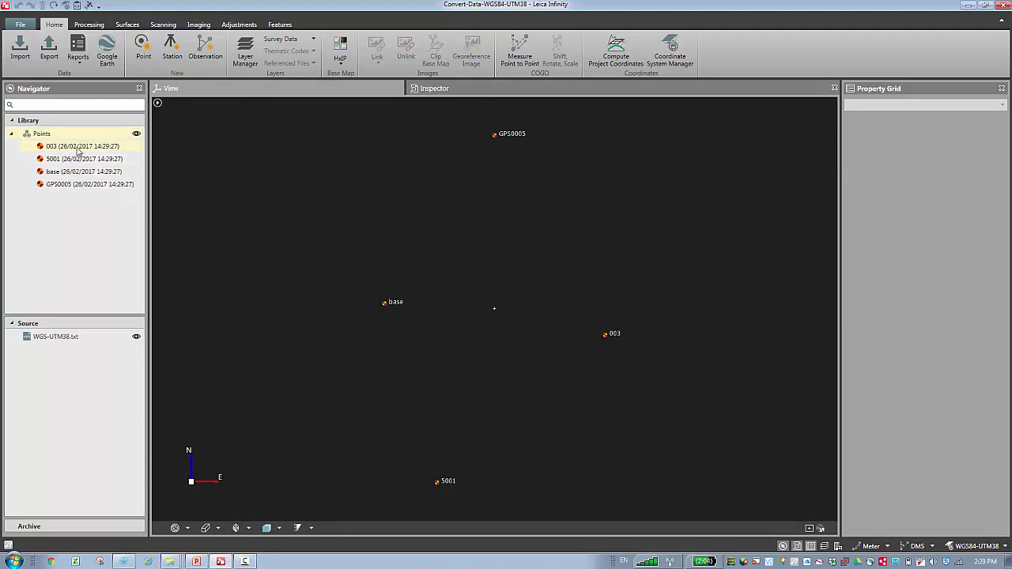
{"action": "left_click", "coordinate": [77, 150]}
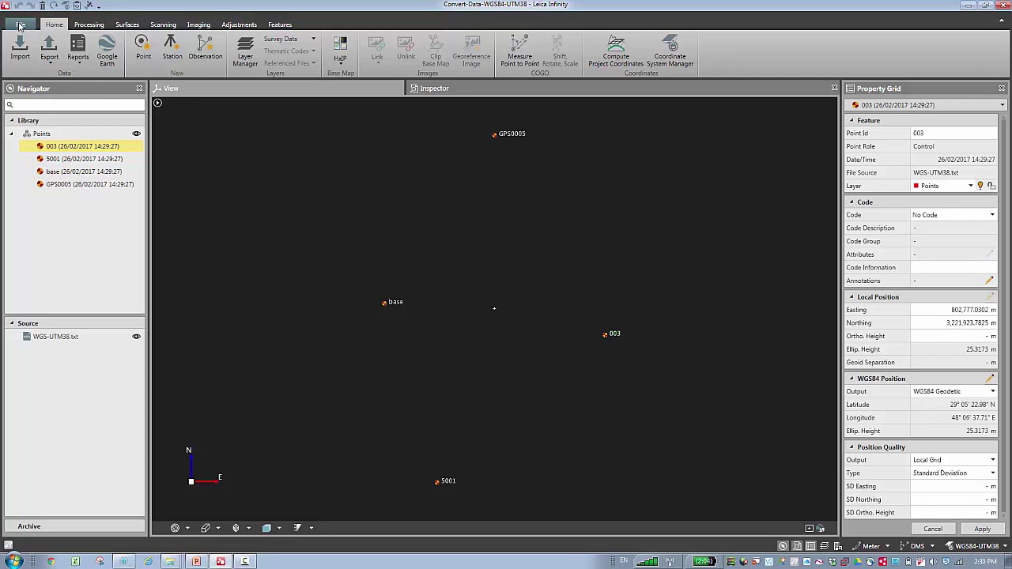
Try to determine a new transformation in the Coordinate System Manager, naming it One-Step-2 with the type Onestep.
{"action": "left_click", "coordinate": [21, 25]}
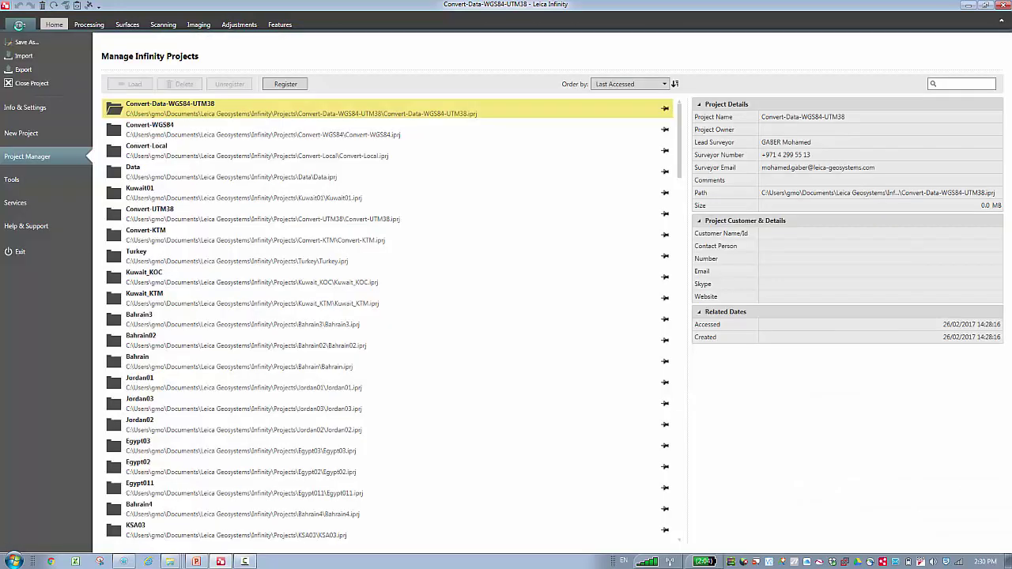
{"action": "left_click", "coordinate": [24, 179]}
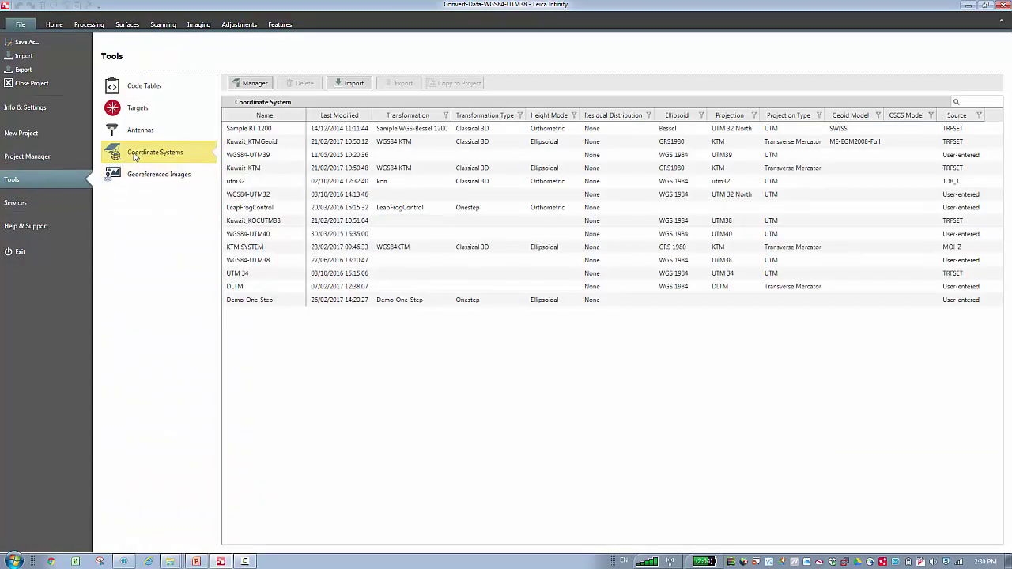
{"action": "left_click", "coordinate": [258, 83]}
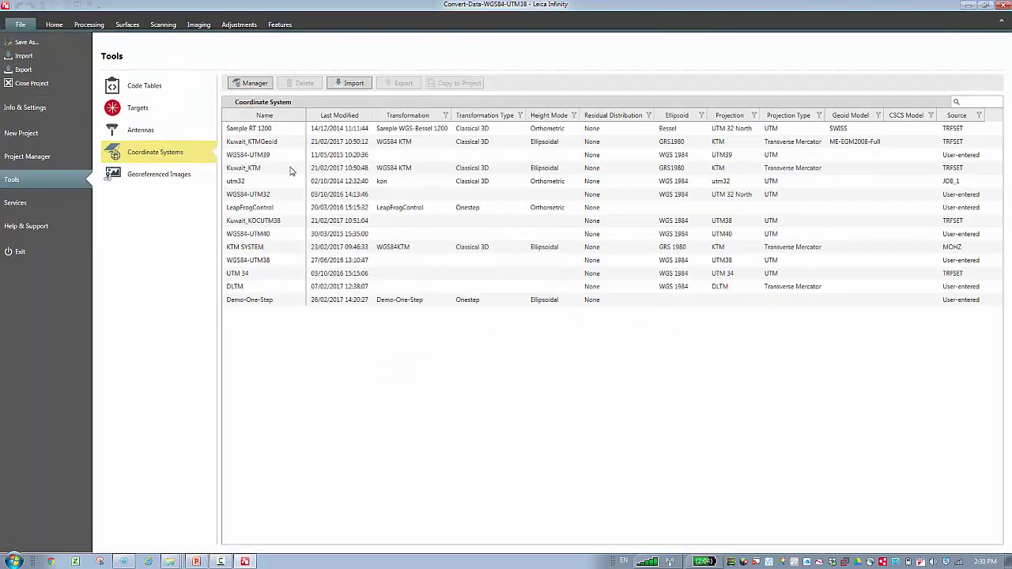
{"action": "left_click", "coordinate": [255, 84]}
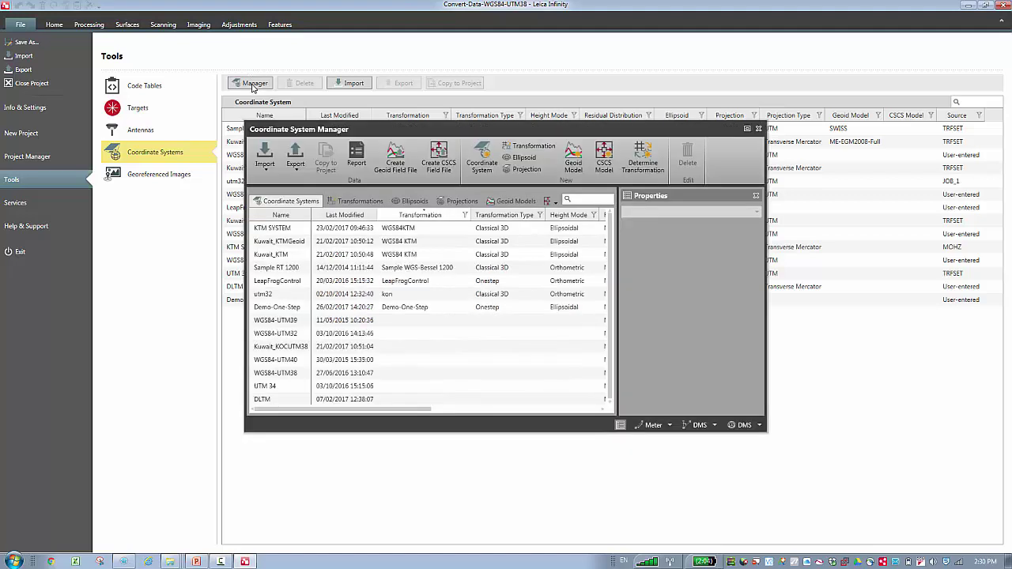
{"action": "left_click", "coordinate": [641, 163]}
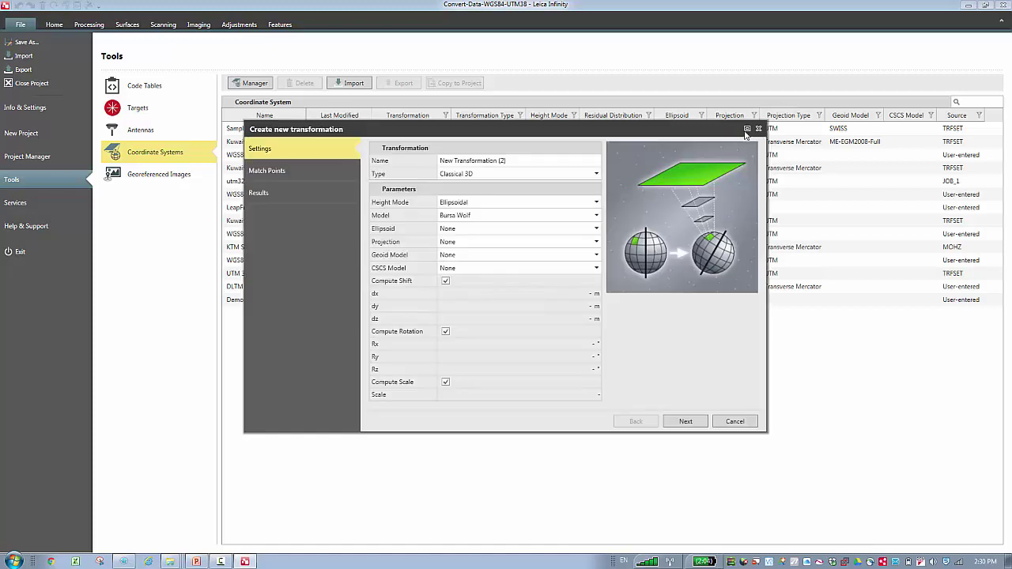
{"action": "left_click", "coordinate": [747, 128]}
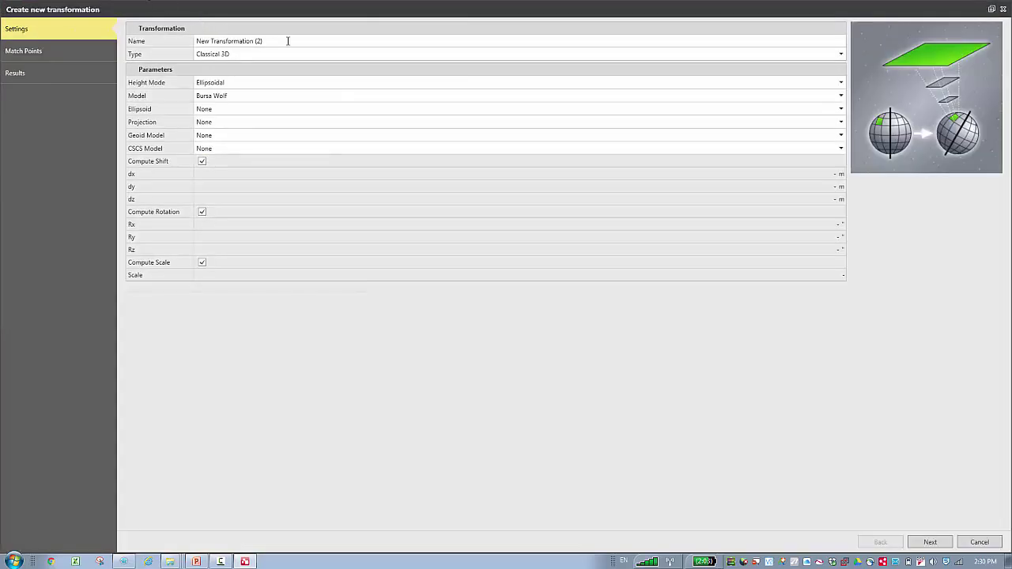
{"action": "left_click_drag", "start_coordinate": [288, 41], "coordinate": [165, 38]}
{"action": "type", "text": "One-Step-2"}
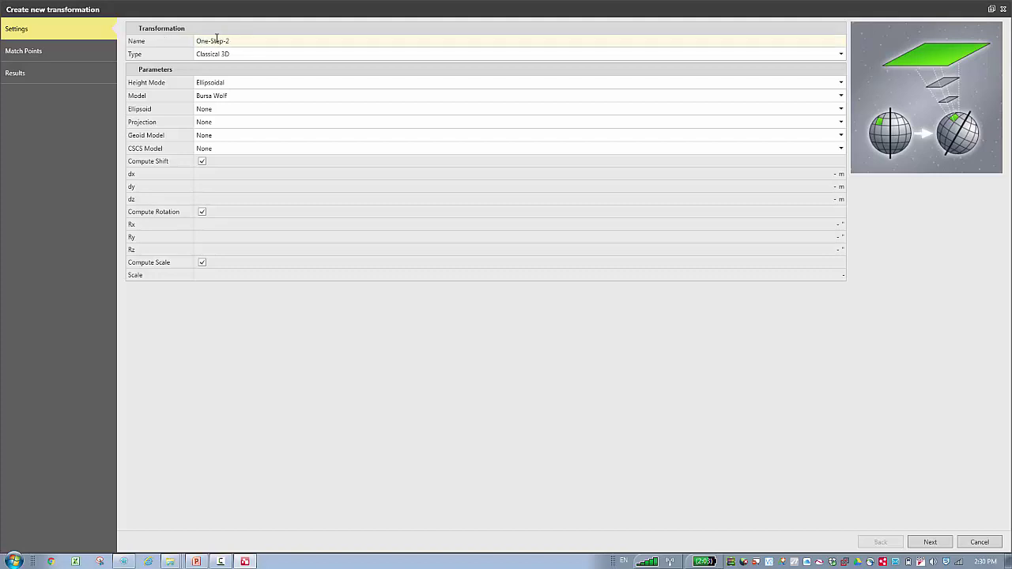
{"action": "left_click", "coordinate": [238, 56]}
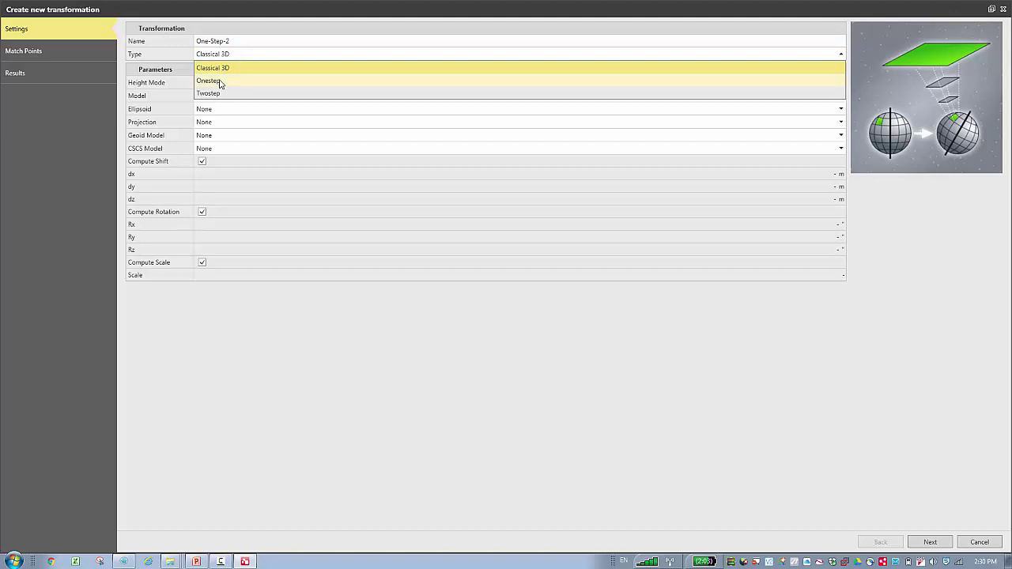
{"action": "left_click", "coordinate": [221, 83]}
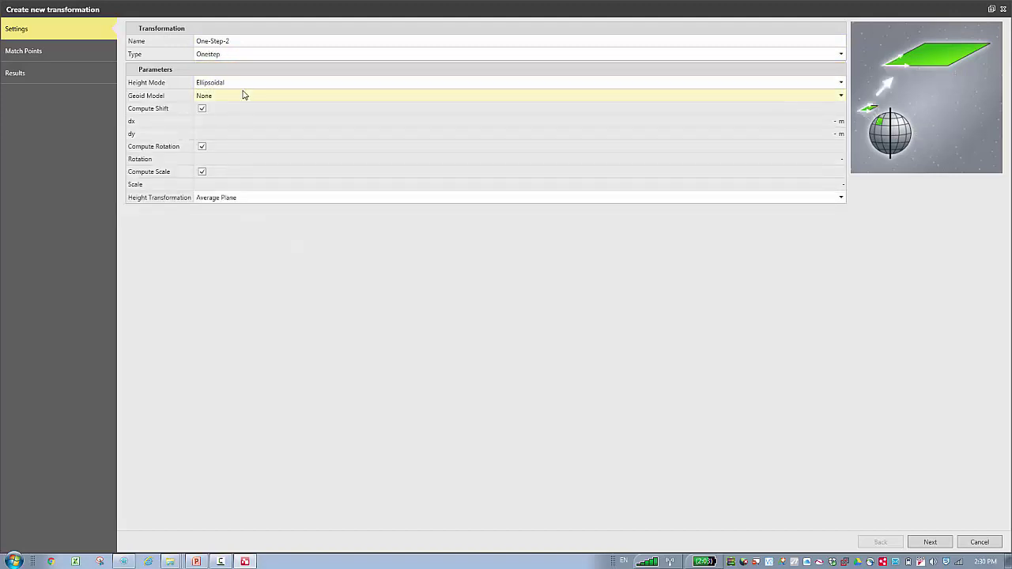
{"action": "left_click", "coordinate": [992, 9]}
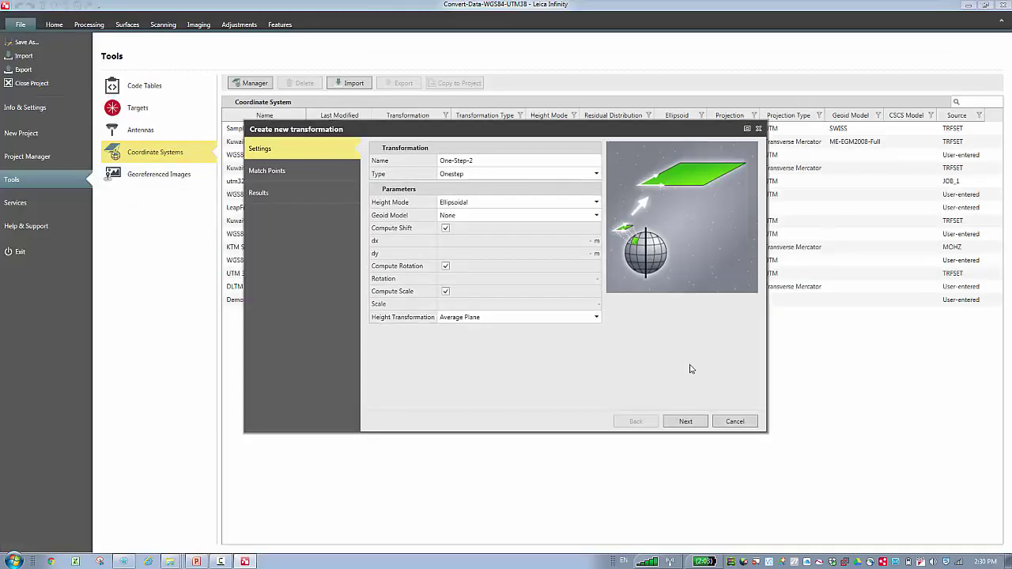
Try to match points between Convert-Data-WGS84-UTM38 as System A and Convert-KTM as System B, cancel the transformation and close the manager.
{"action": "left_click", "coordinate": [685, 421]}
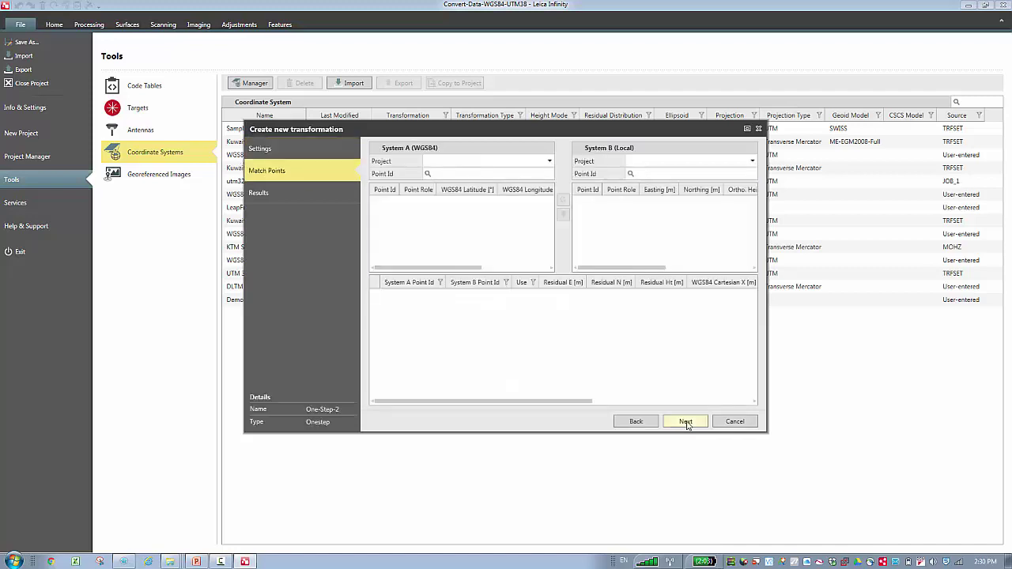
{"action": "left_click", "coordinate": [550, 163]}
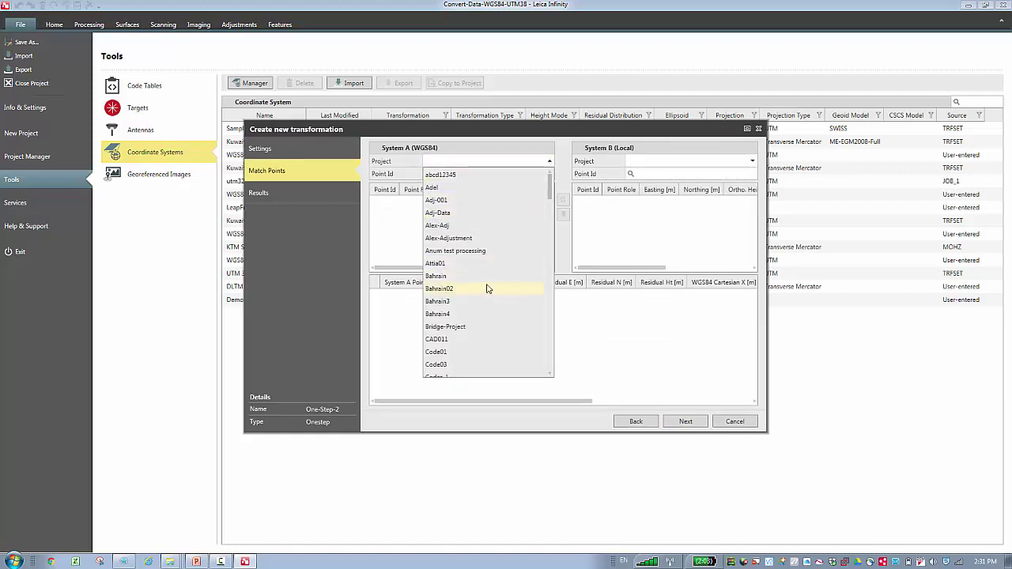
{"action": "scroll", "coordinate": [486, 286], "scroll_direction": "down", "scroll_amount": 2}
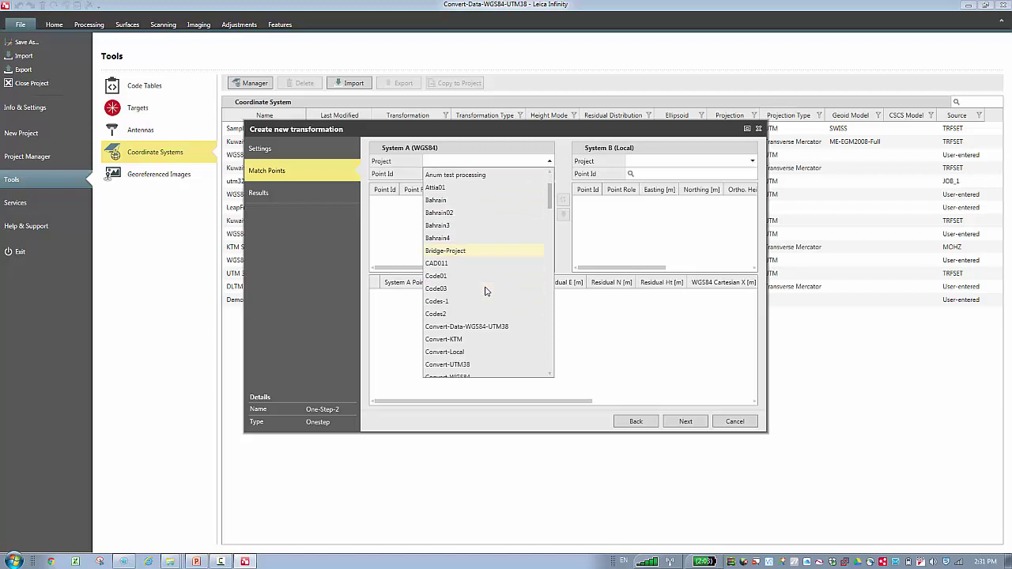
{"action": "left_click", "coordinate": [506, 328]}
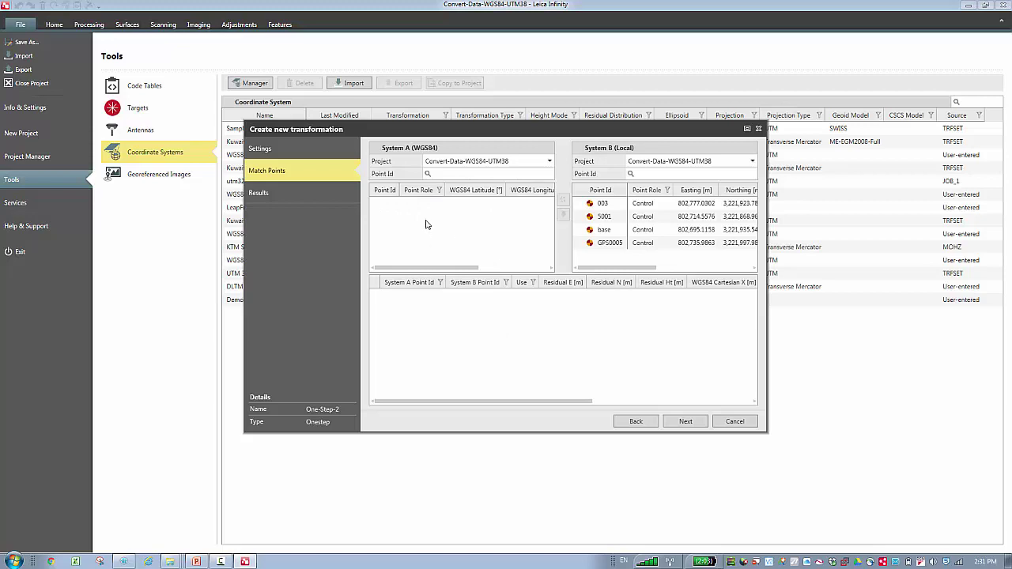
{"action": "left_click", "coordinate": [752, 162]}
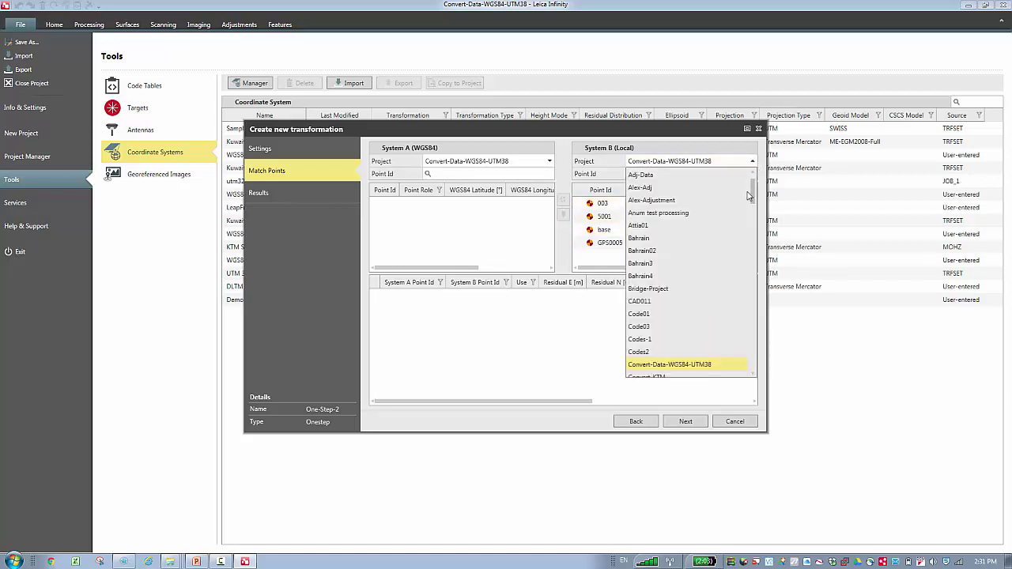
{"action": "left_click", "coordinate": [753, 375]}
{"action": "left_click", "coordinate": [755, 377]}
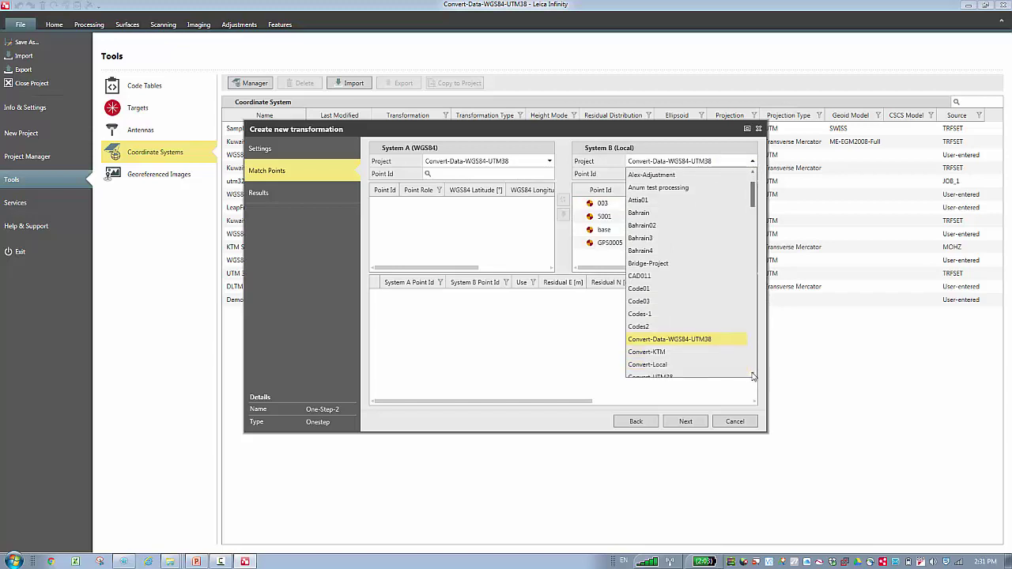
{"action": "left_click", "coordinate": [699, 357]}
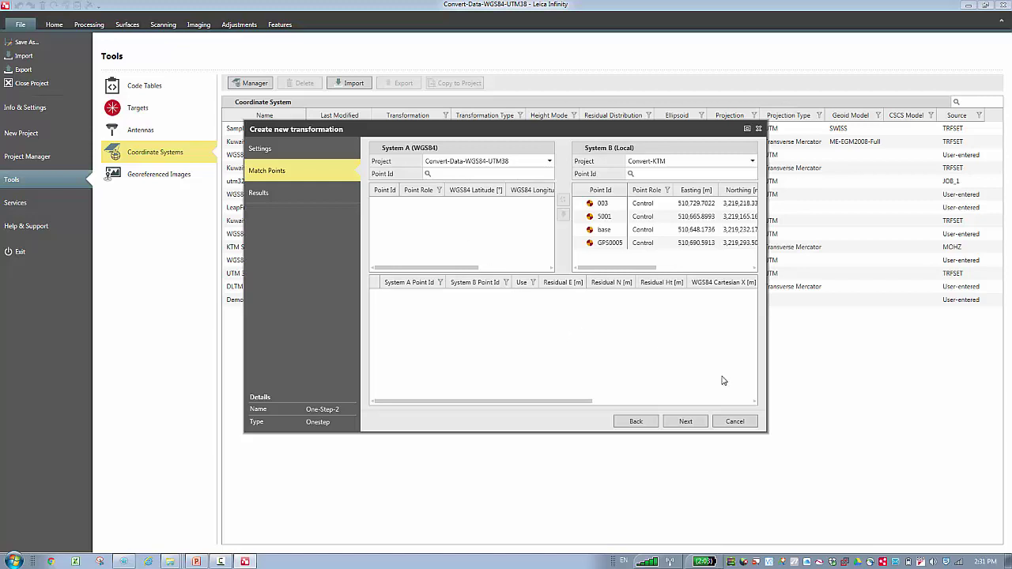
{"action": "left_click", "coordinate": [735, 422]}
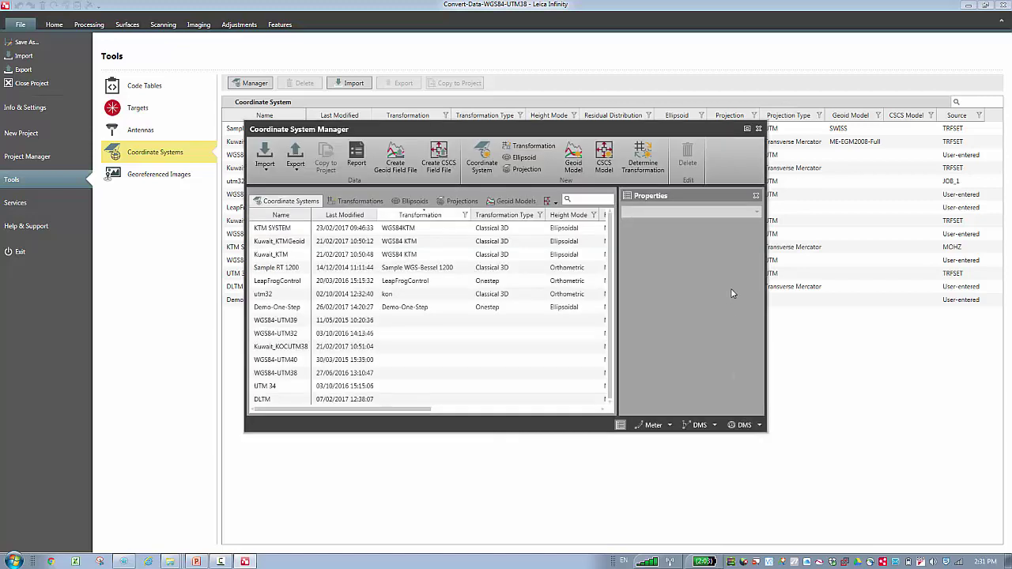
{"action": "left_click", "coordinate": [757, 130]}
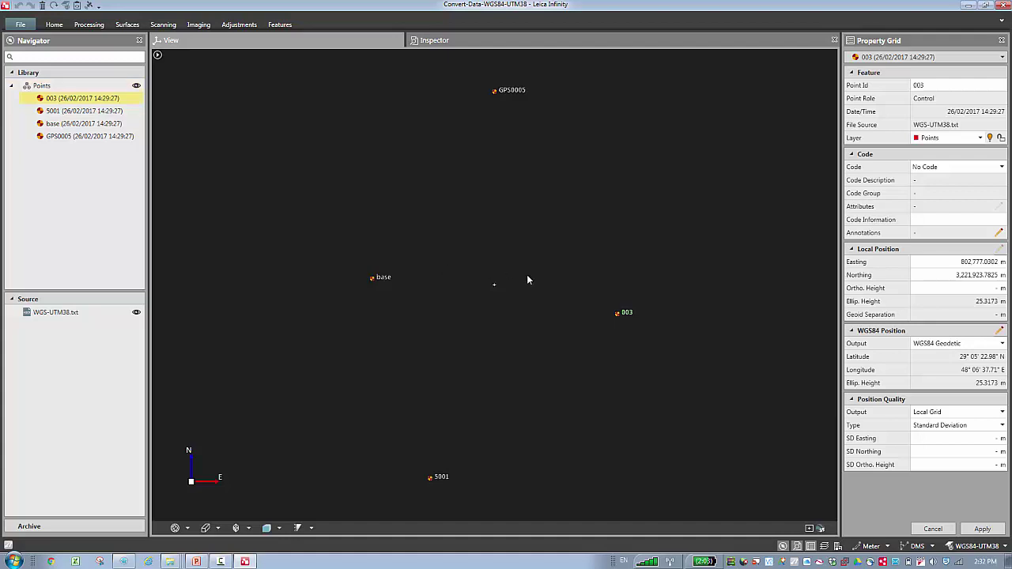
Enable the WGS84 Geodetic position for editing on points 003, 5001 and base, applying it to each point.
{"action": "left_click", "coordinate": [998, 333]}
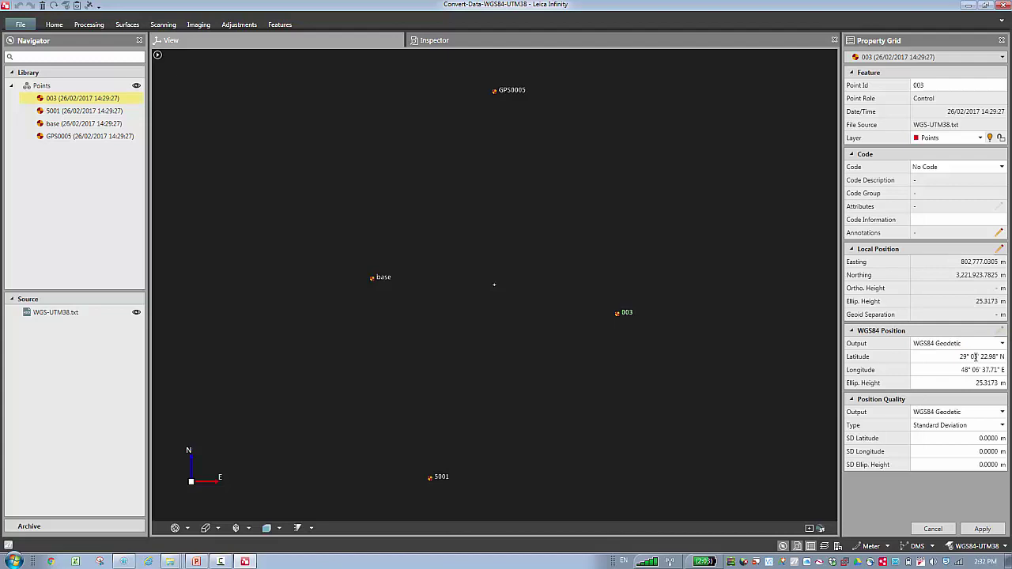
{"action": "left_click", "coordinate": [983, 529]}
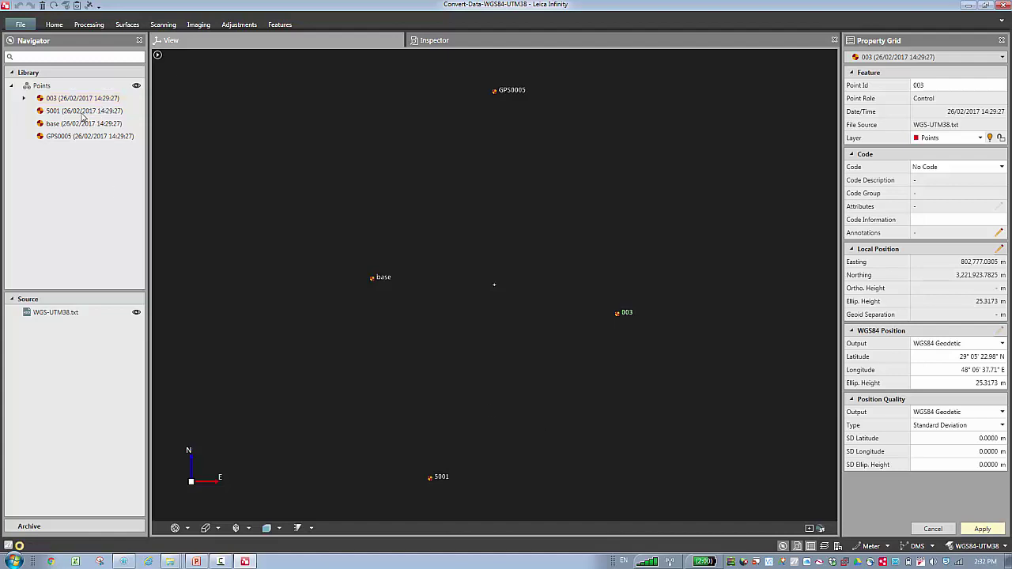
{"action": "left_click", "coordinate": [80, 116]}
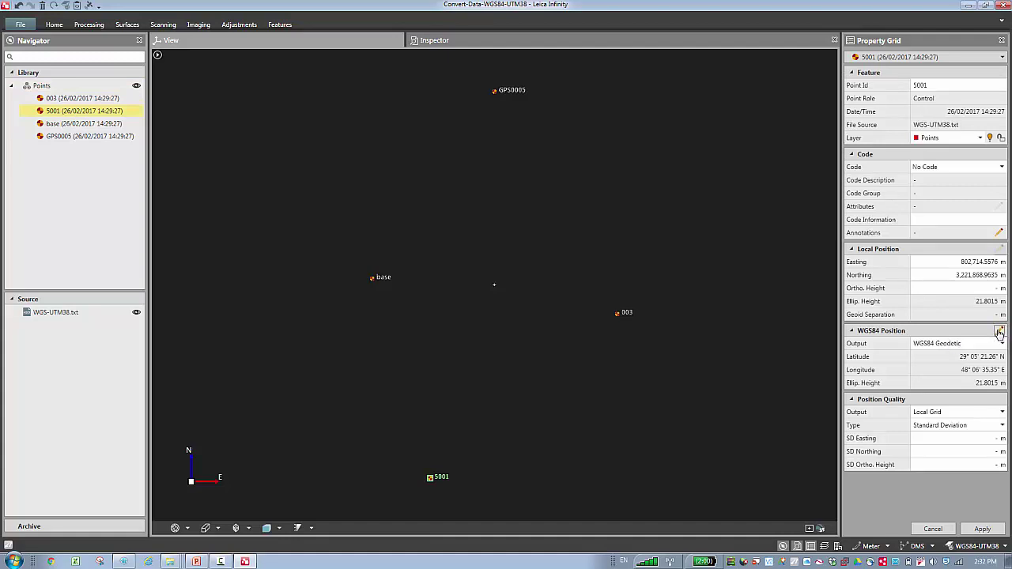
{"action": "left_click", "coordinate": [1000, 333]}
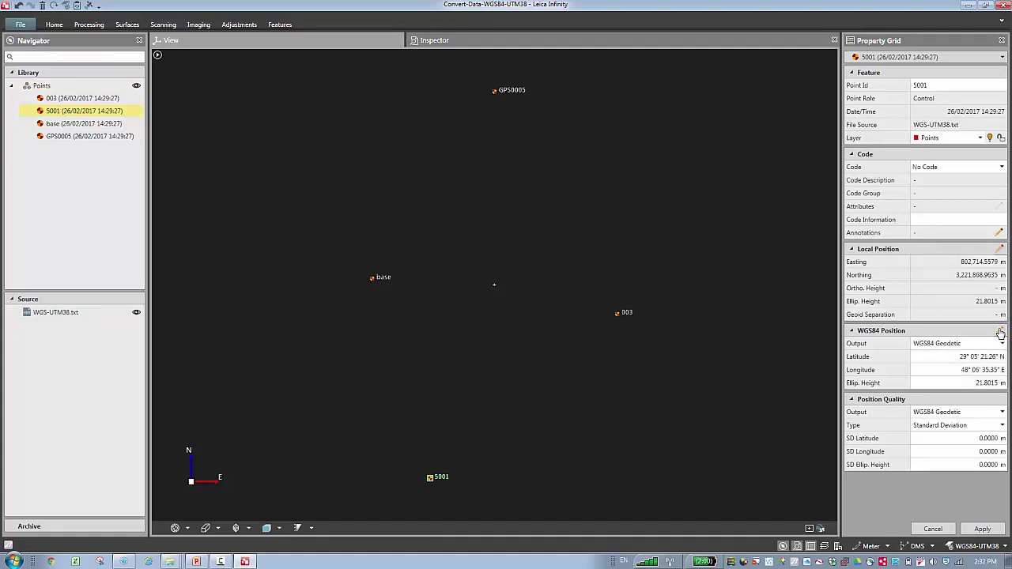
{"action": "left_click", "coordinate": [983, 529]}
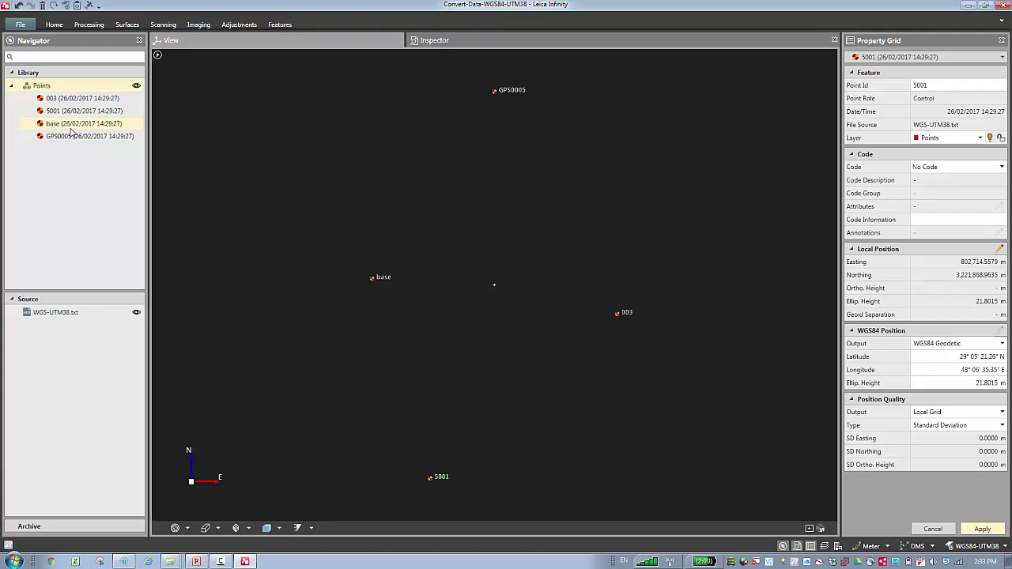
{"action": "left_click", "coordinate": [70, 128]}
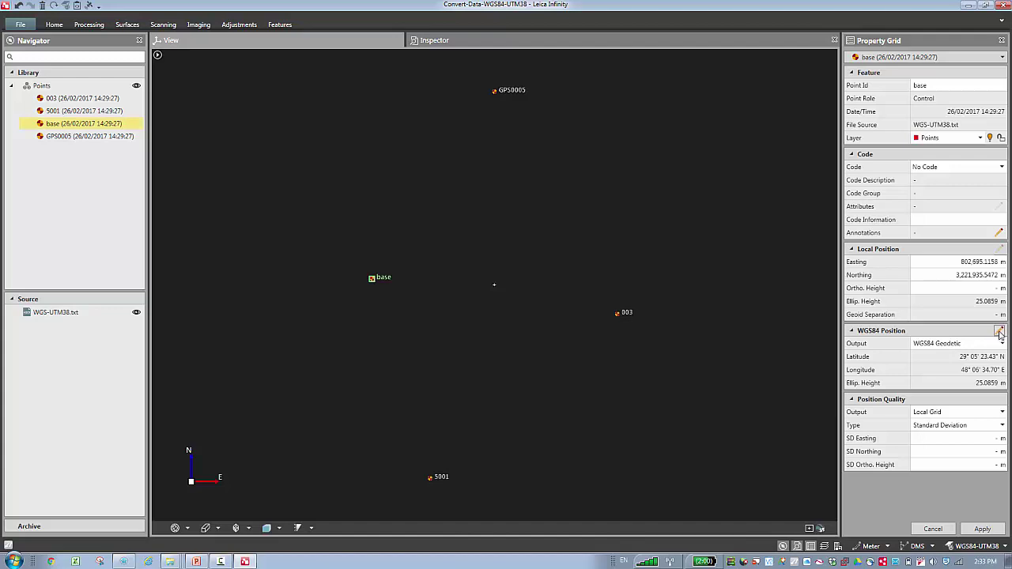
{"action": "left_click", "coordinate": [1000, 332]}
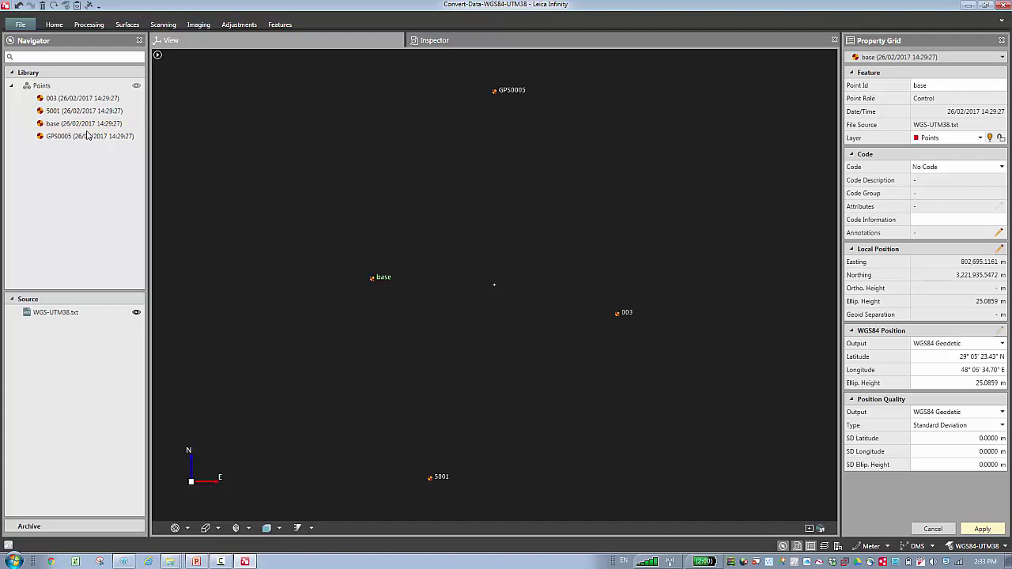
Enable the WGS84 Geodetic position for editing on point GPS0005 and apply it.
{"action": "left_click", "coordinate": [91, 140]}
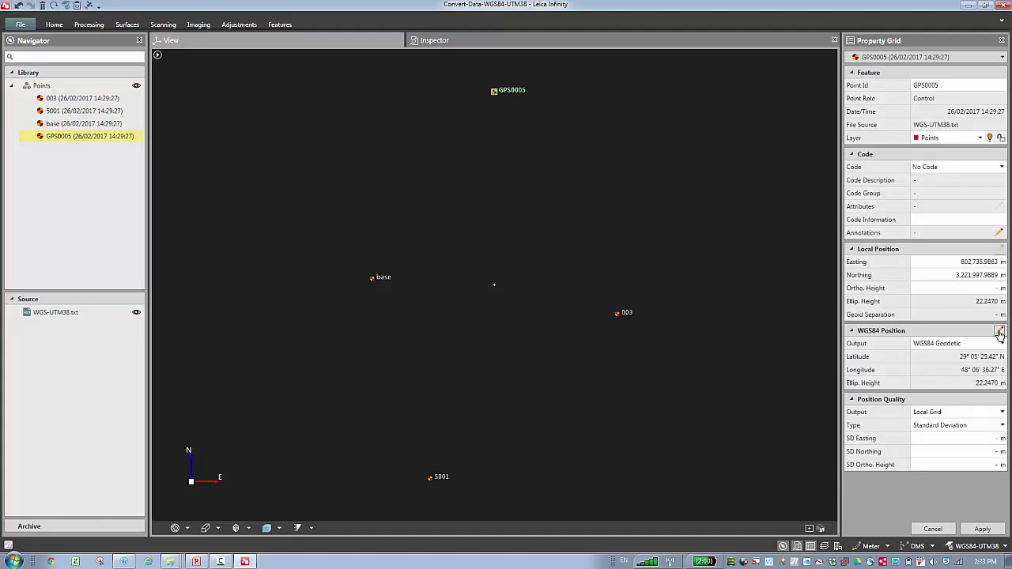
{"action": "left_click", "coordinate": [999, 333]}
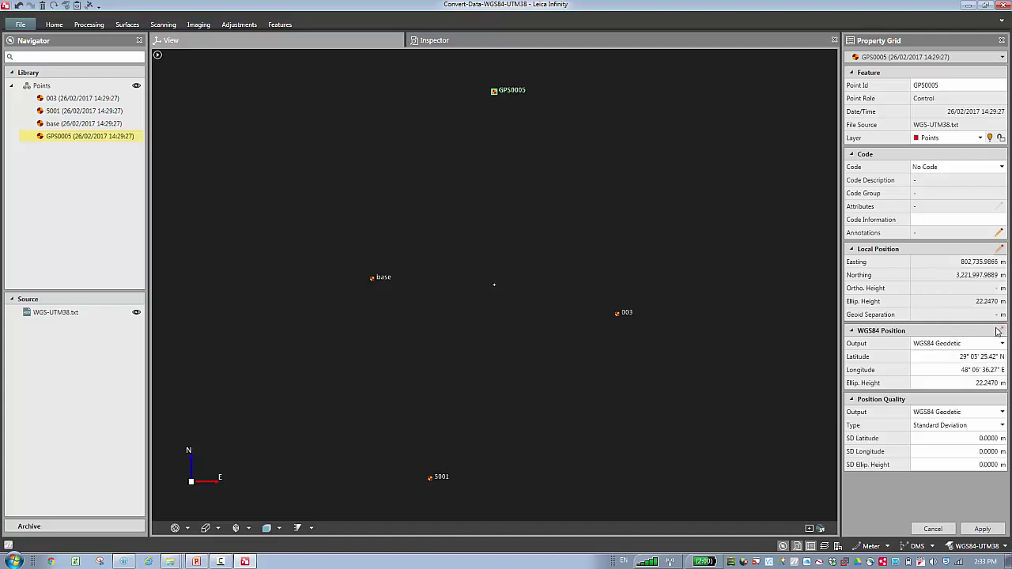
{"action": "left_click", "coordinate": [983, 530]}
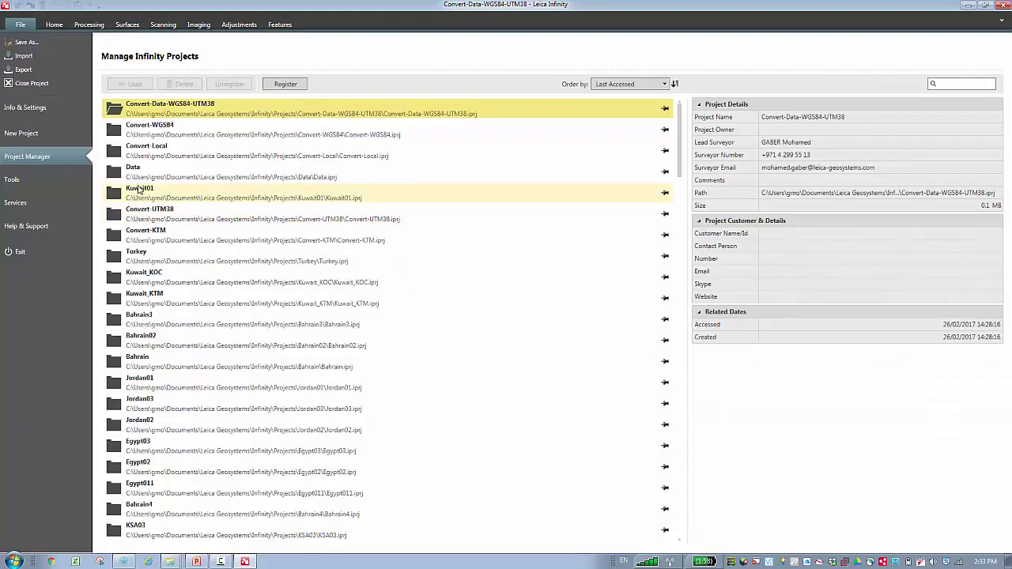
Open the Coordinate System Manager from the project tools and maximize its window.
{"action": "left_click", "coordinate": [13, 180]}
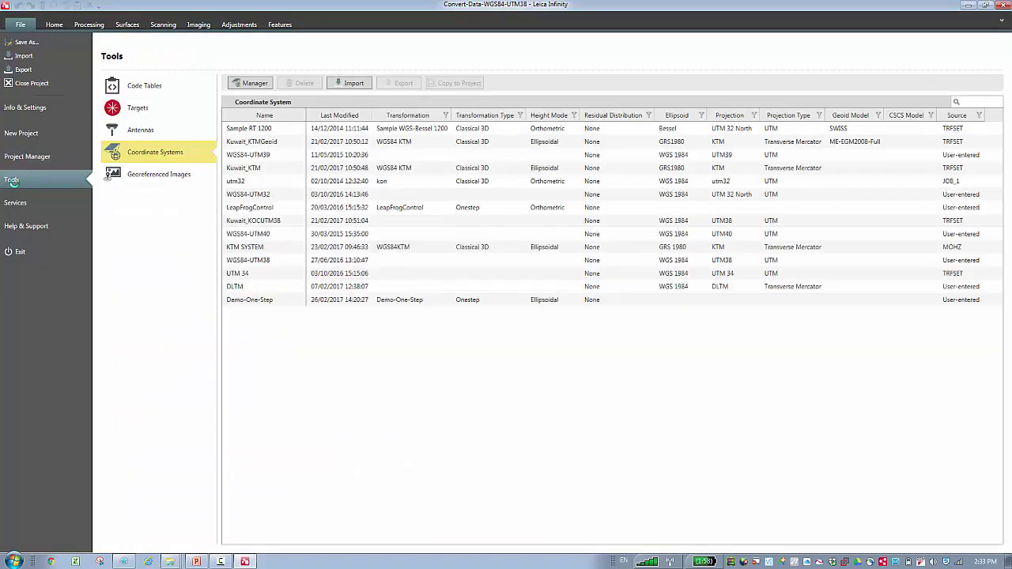
{"action": "left_click", "coordinate": [255, 83]}
{"action": "left_click", "coordinate": [254, 84]}
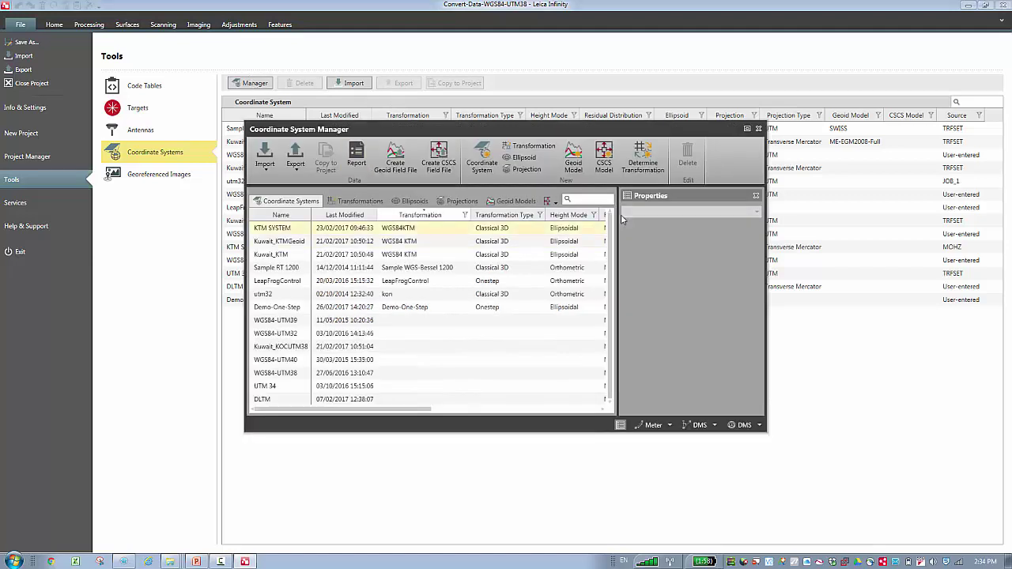
{"action": "left_click", "coordinate": [747, 130]}
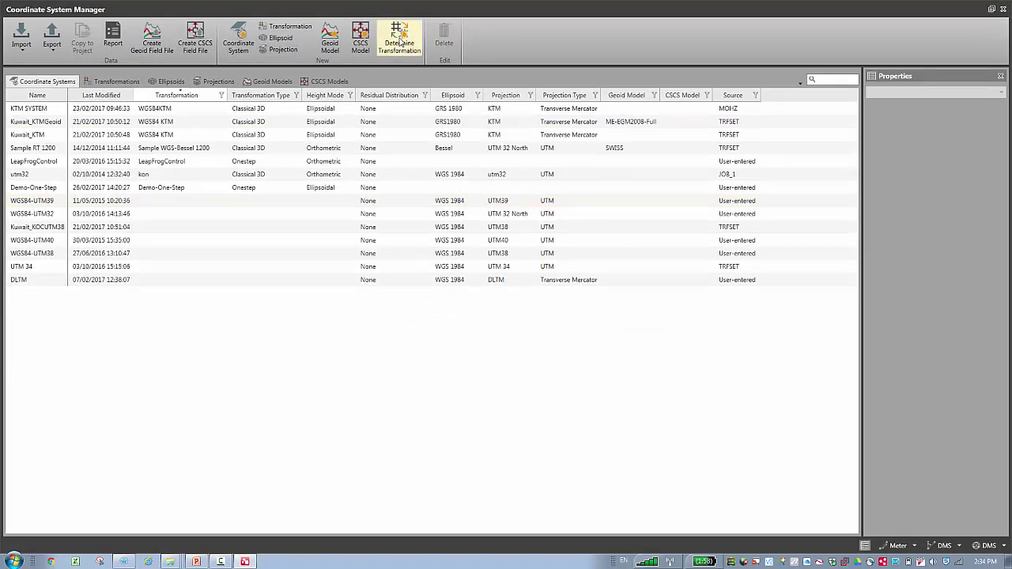
Determine a new transformation named One-Step-2 with the type Onestep and proceed to point matching.
{"action": "left_click", "coordinate": [402, 45]}
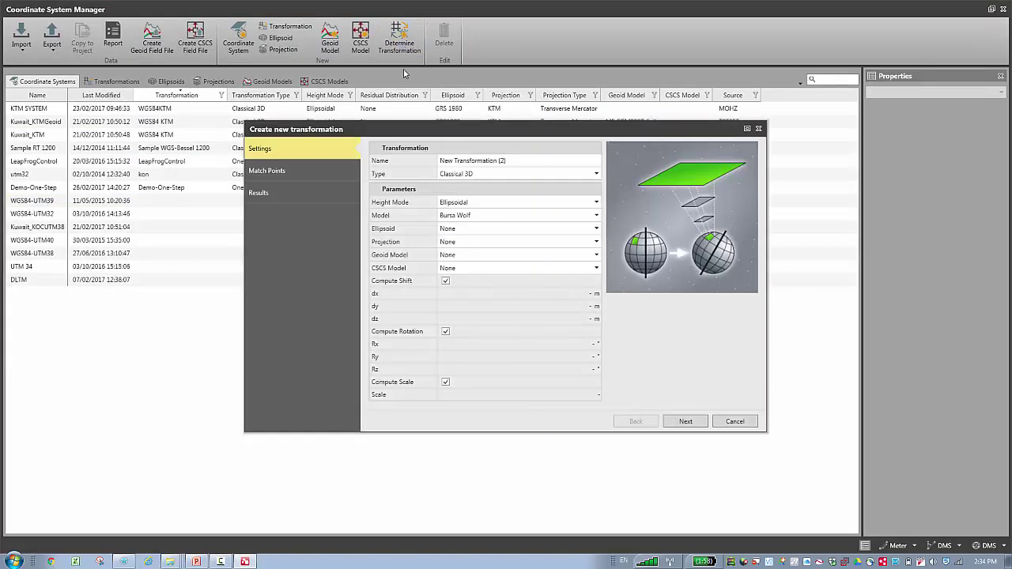
{"action": "triple_click", "coordinate": [496, 163]}
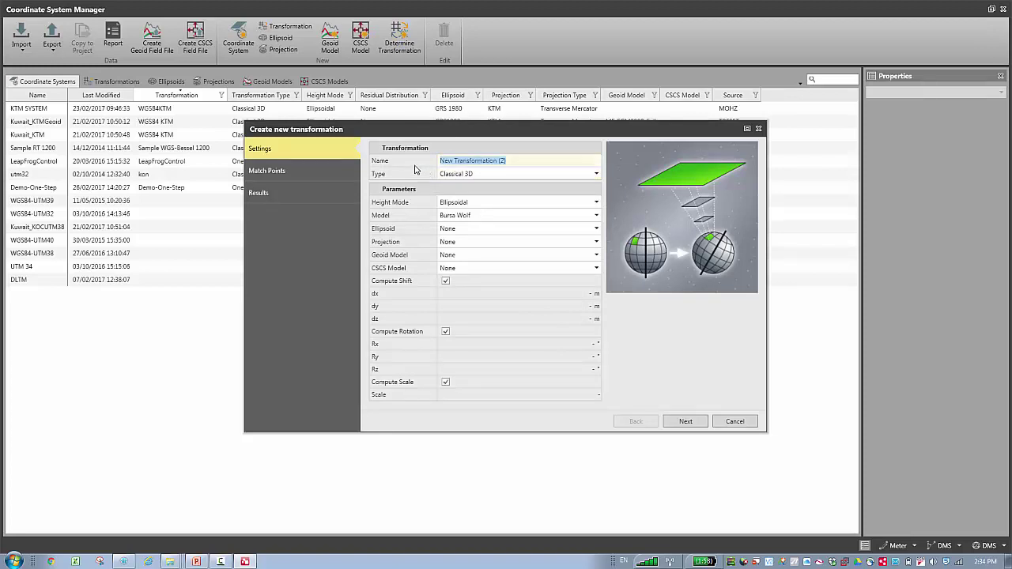
{"action": "type", "text": "Cne-S"}
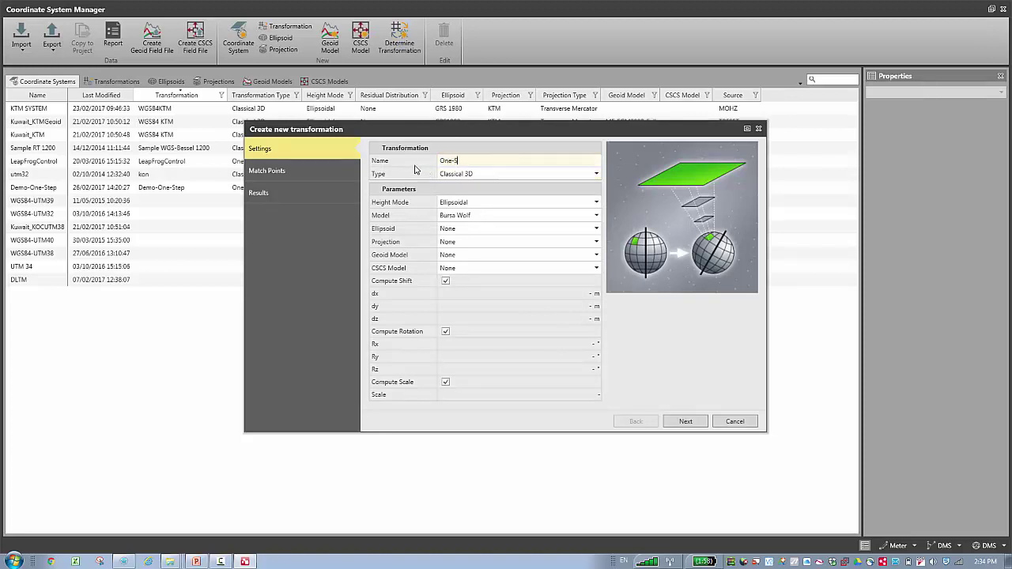
{"action": "type", "text": "tep-2"}
{"action": "left_click", "coordinate": [485, 175]}
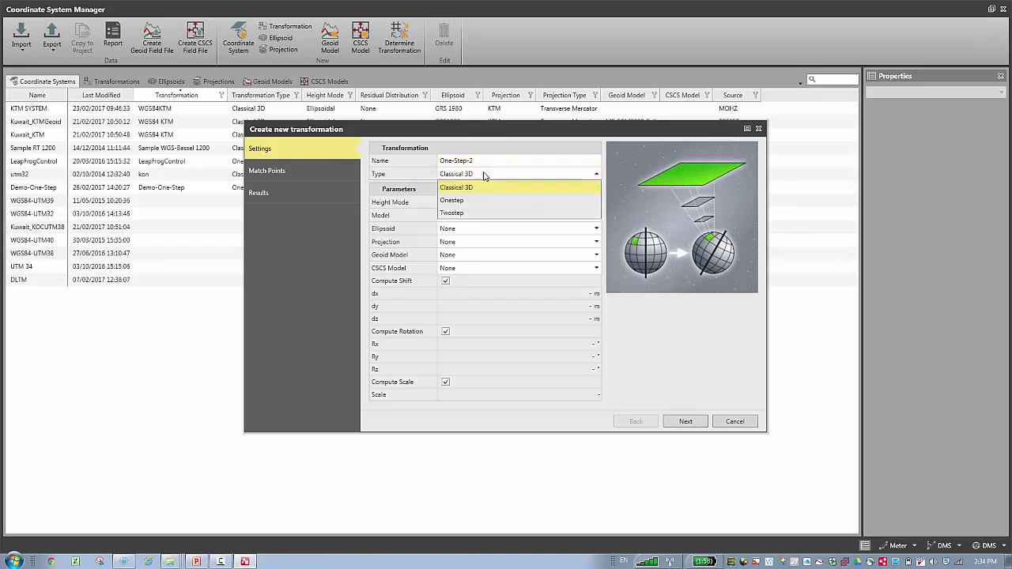
{"action": "left_click", "coordinate": [456, 200]}
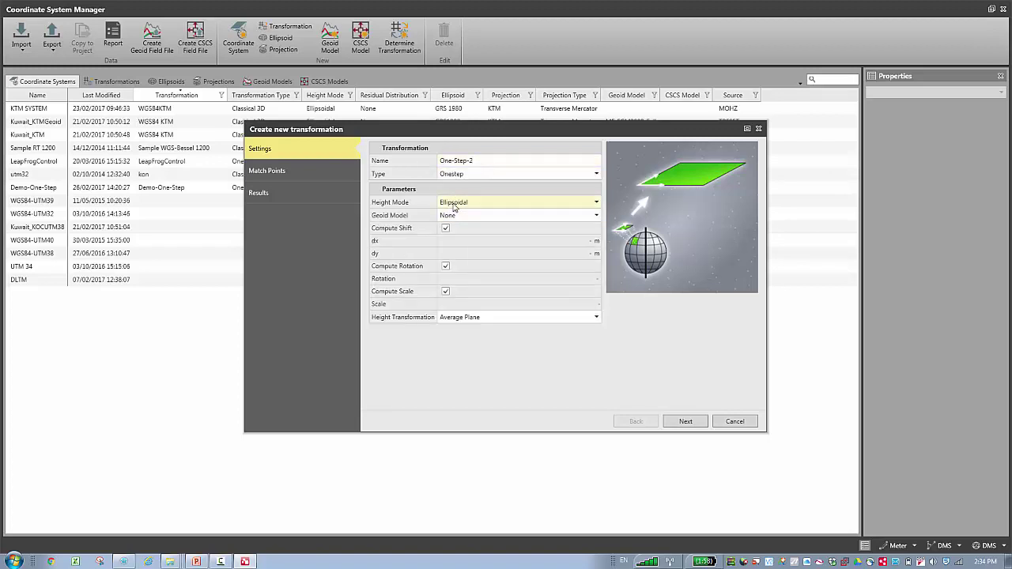
{"action": "left_click", "coordinate": [685, 422]}
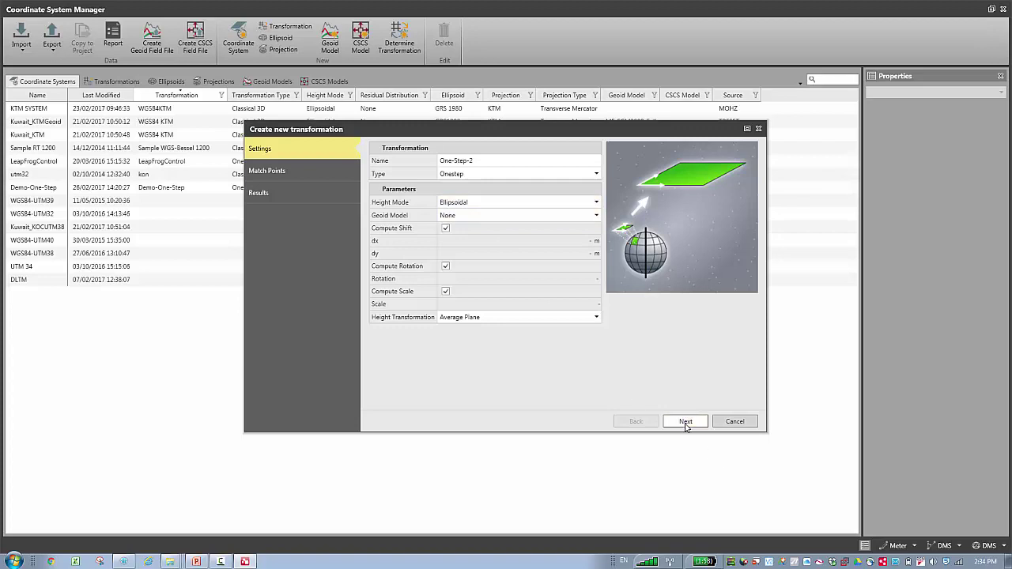
{"action": "left_click", "coordinate": [685, 422]}
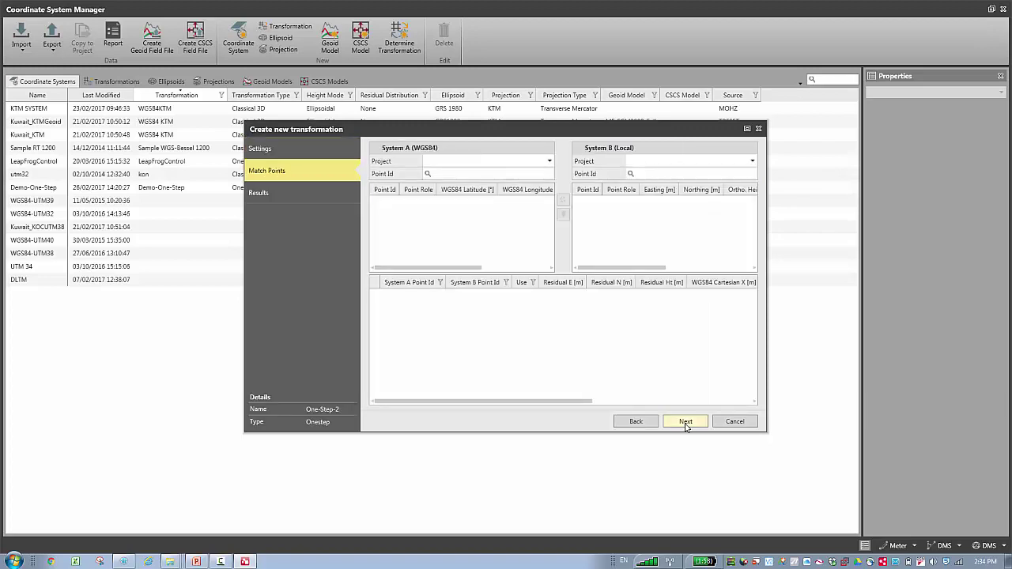
Choose Convert-Data-WGS84-UTM38 as the System A project and load its points.
{"action": "left_click", "coordinate": [550, 162]}
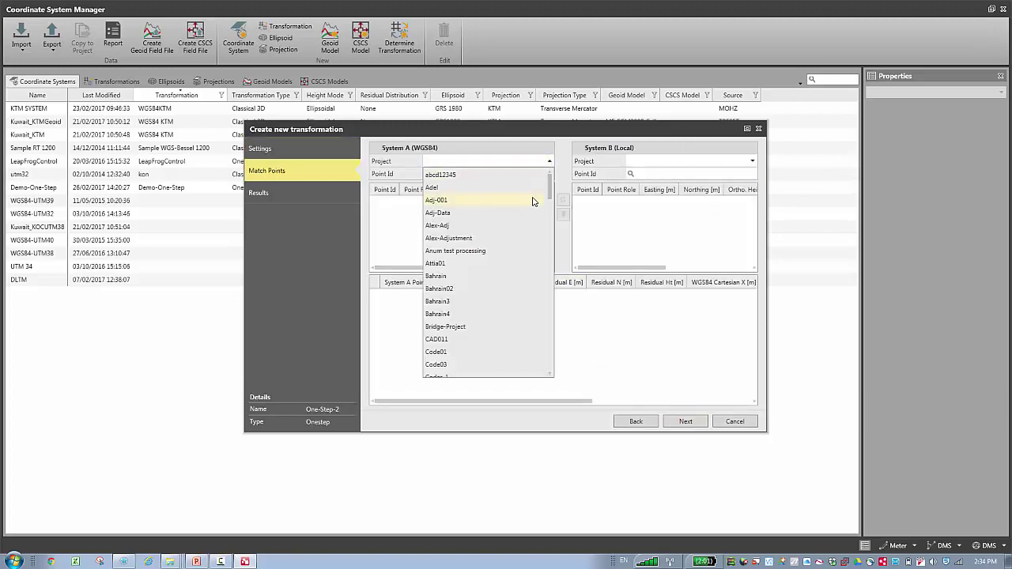
{"action": "scroll", "coordinate": [521, 267], "scroll_direction": "down", "scroll_amount": 2}
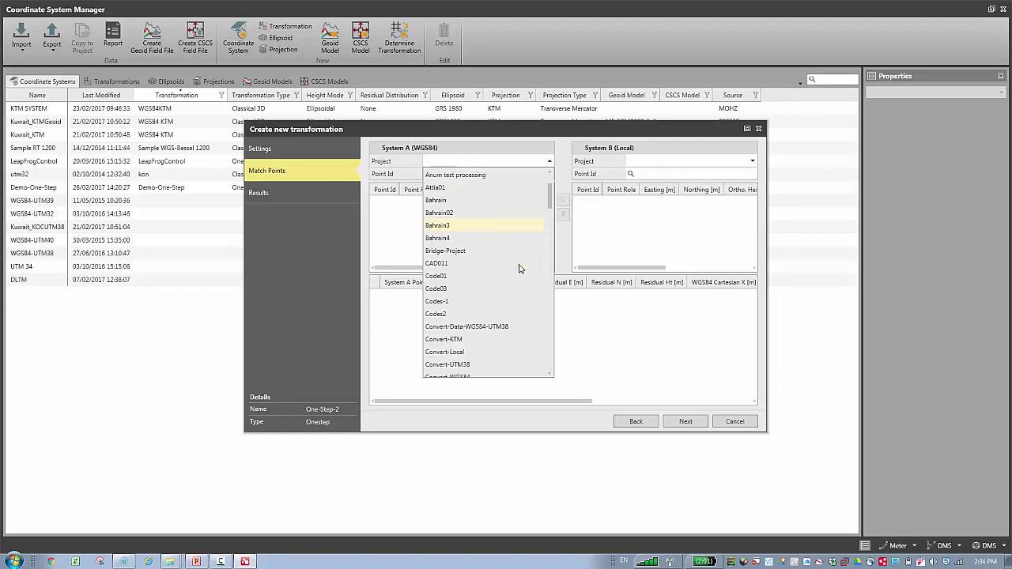
{"action": "left_click", "coordinate": [499, 327]}
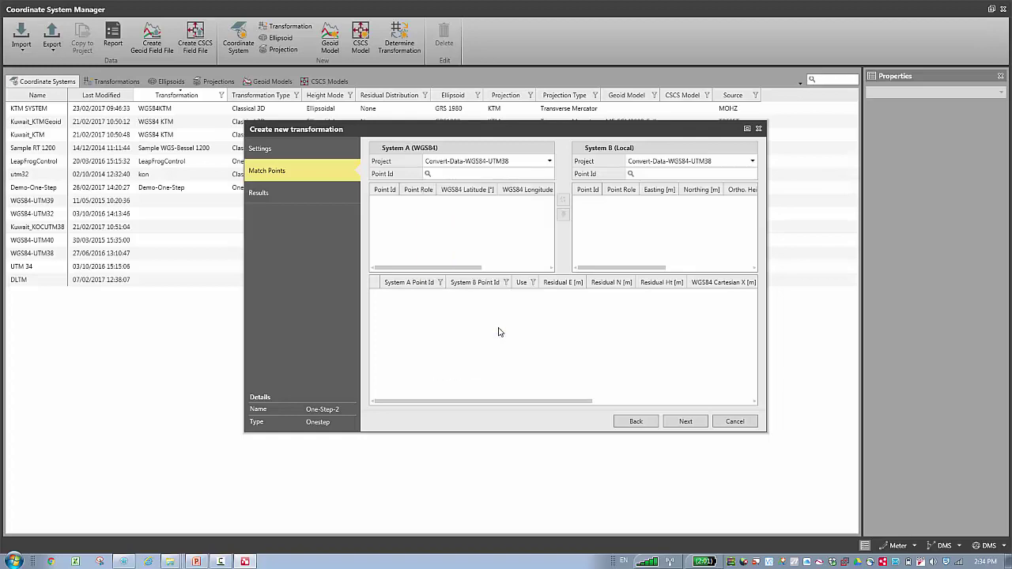
{"action": "left_click", "coordinate": [514, 217]}
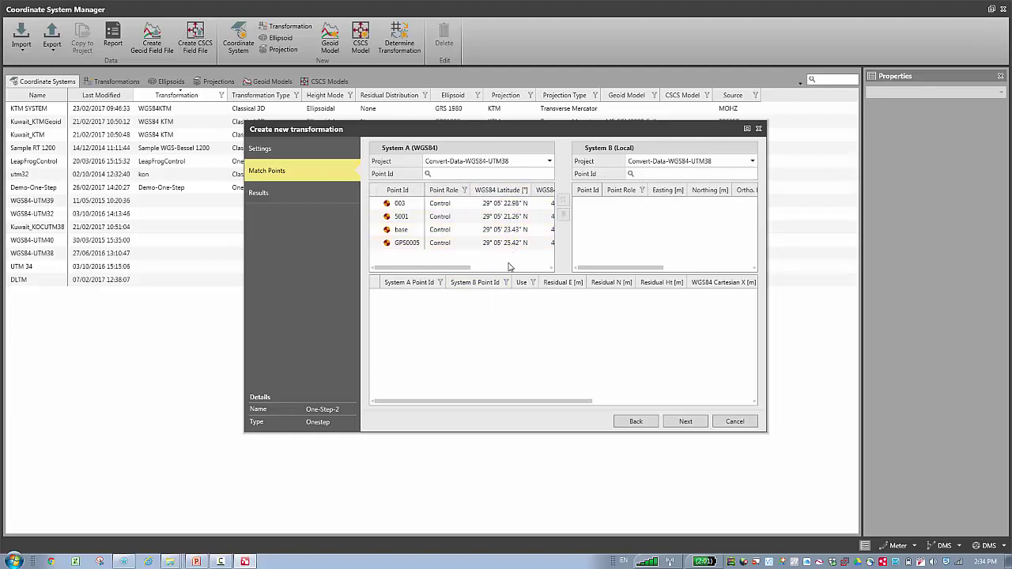
Choose Convert-KTM as the System B project and automatically match the common points of both systems.
{"action": "left_click", "coordinate": [752, 164]}
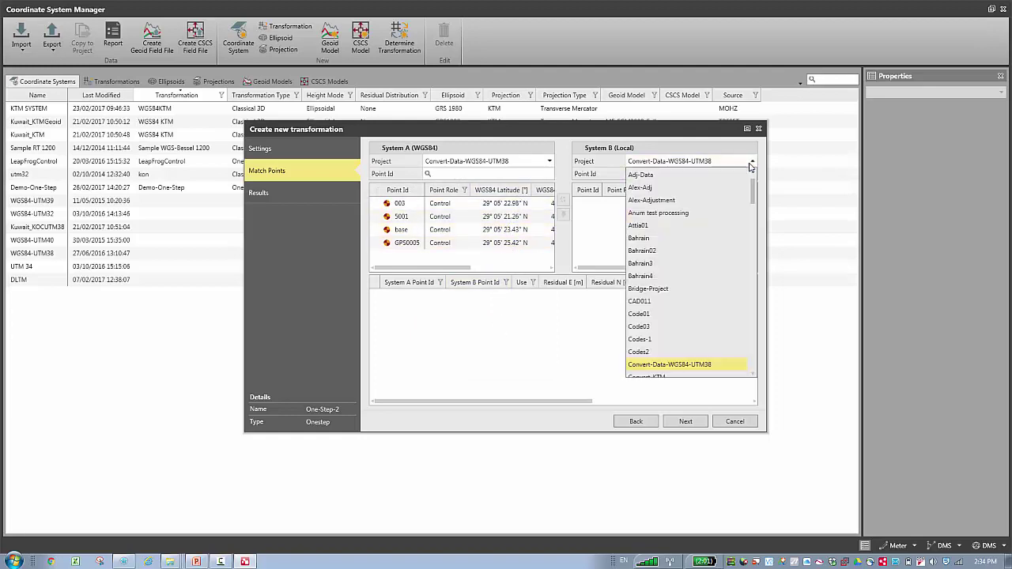
{"action": "scroll", "coordinate": [707, 350], "scroll_direction": "down", "scroll_amount": 1}
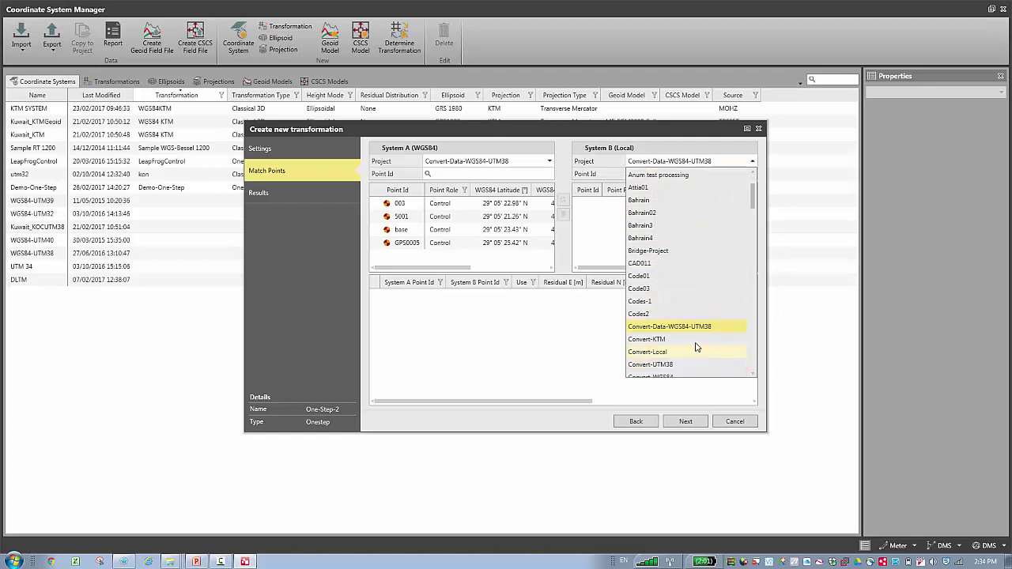
{"action": "left_click", "coordinate": [695, 342]}
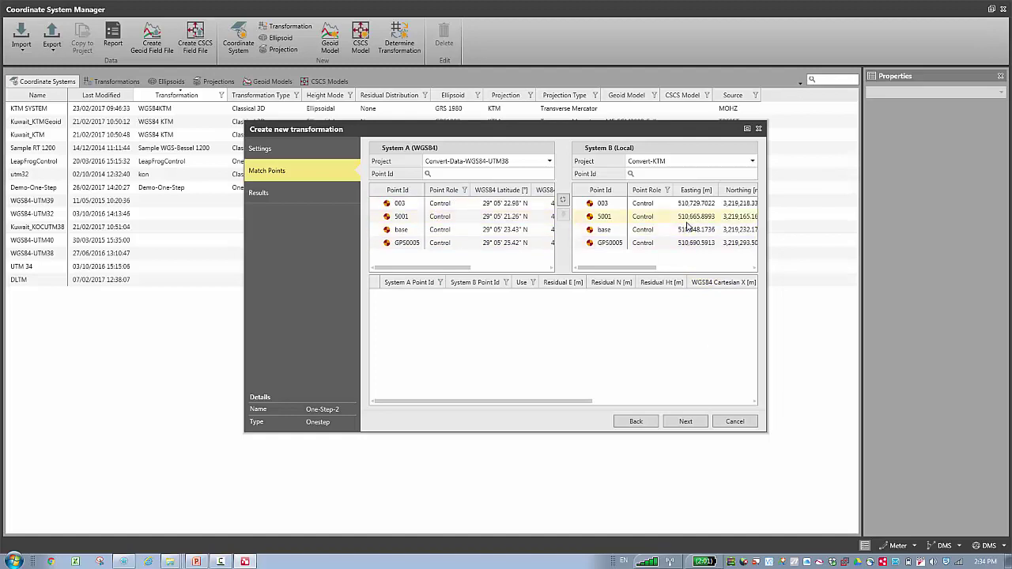
{"action": "left_click", "coordinate": [563, 202]}
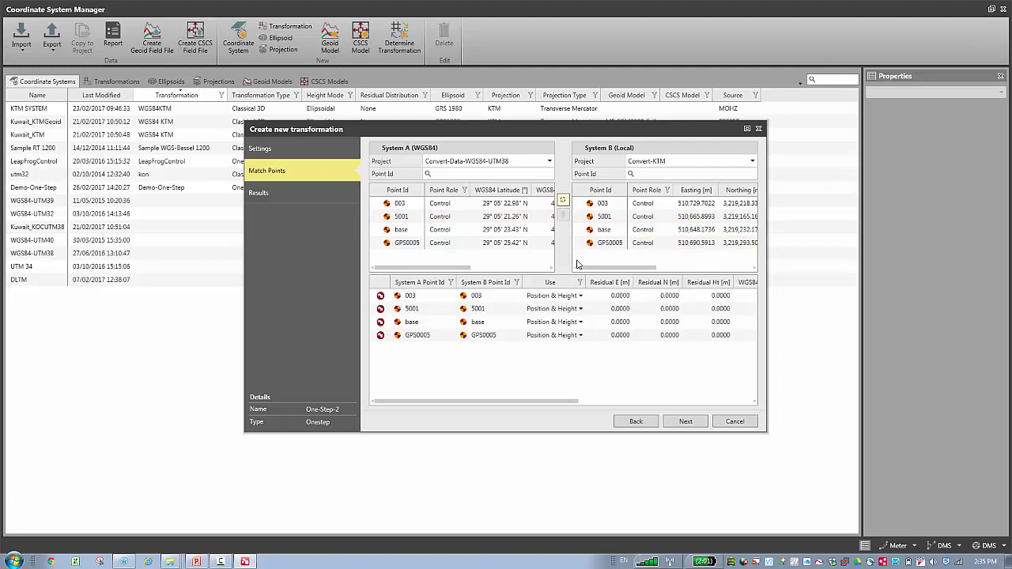
Check the Use options of matched pair 003 and select all the matched pairs.
{"action": "left_click", "coordinate": [581, 296]}
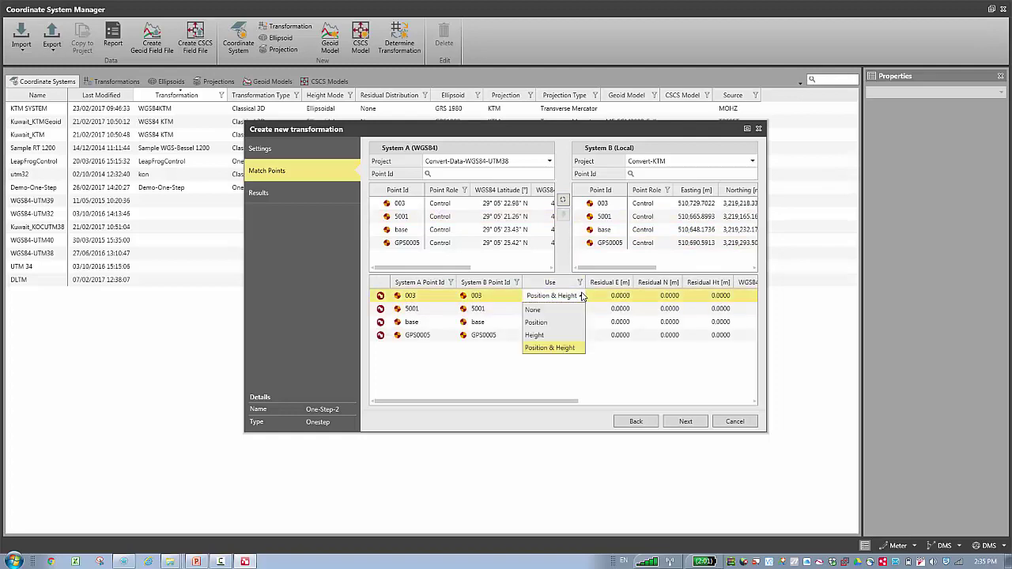
{"action": "left_click", "coordinate": [624, 360]}
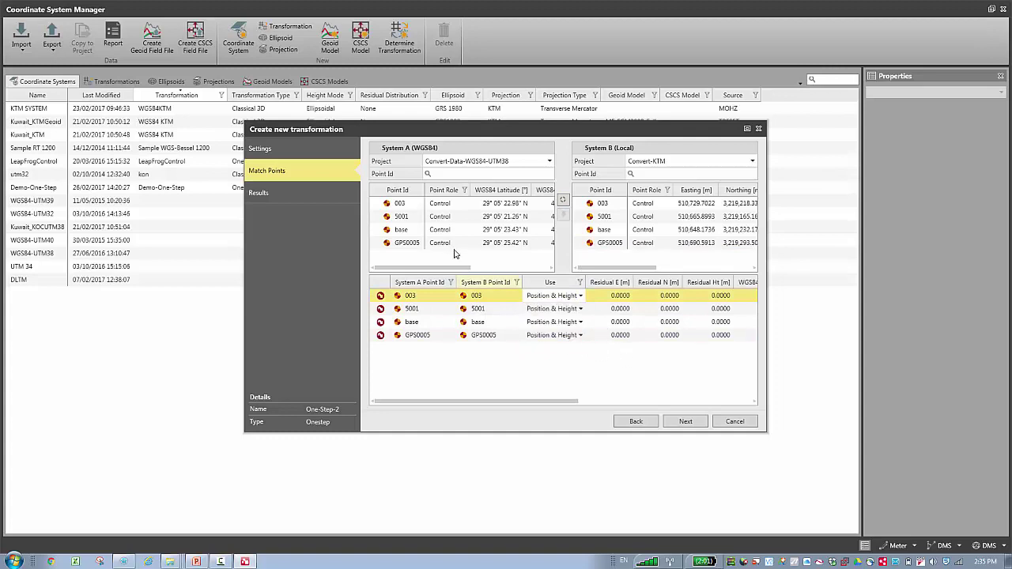
{"action": "left_click", "coordinate": [480, 335]}
{"action": "left_click", "coordinate": [478, 298], "text": "shift"}
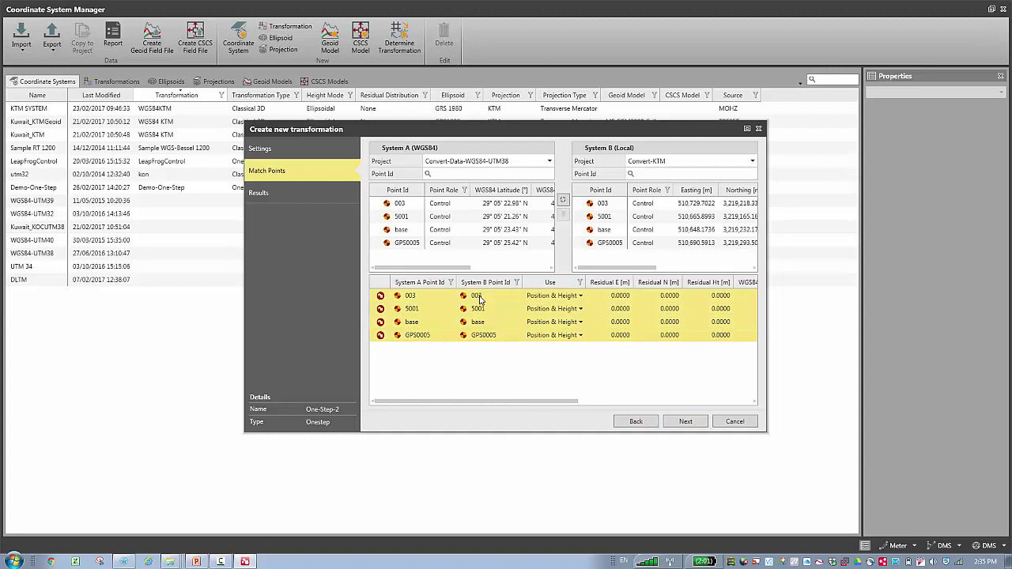
{"action": "right_click", "coordinate": [479, 299]}
{"action": "left_click", "coordinate": [464, 378]}
Match point 003 manually between both systems, delete that pair and match it manually again.
{"action": "left_click", "coordinate": [472, 208]}
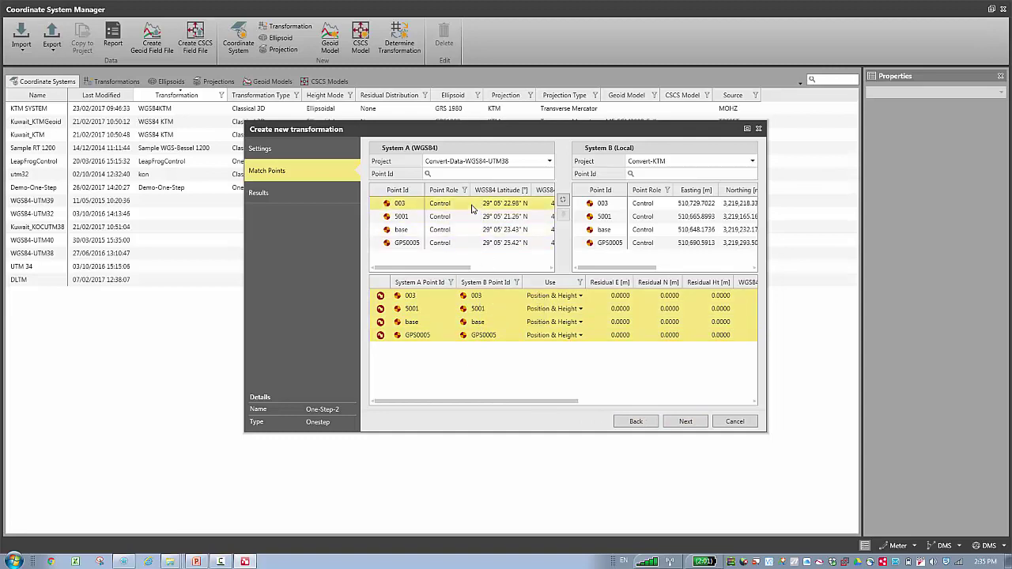
{"action": "left_click", "coordinate": [603, 205]}
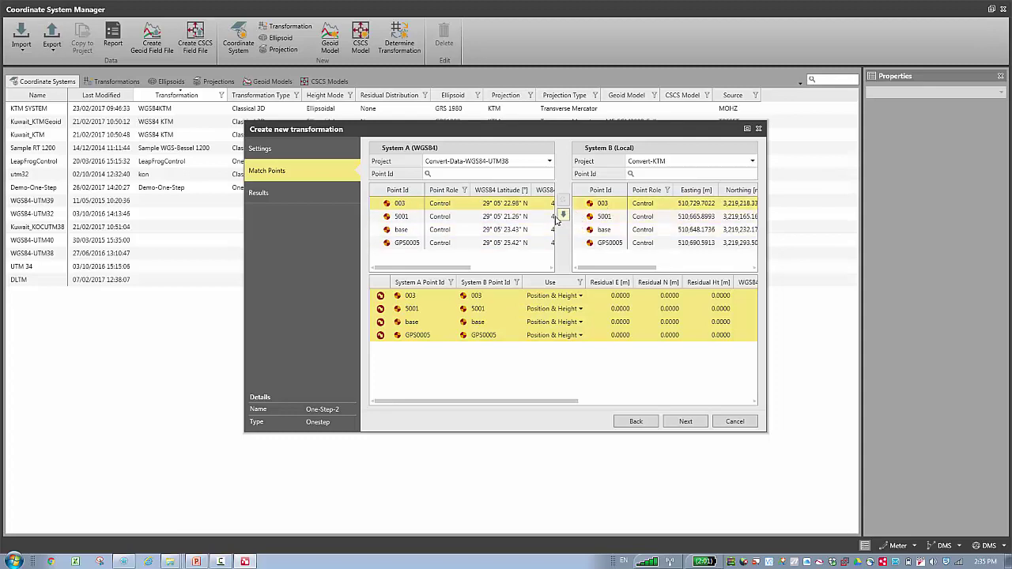
{"action": "left_click", "coordinate": [563, 215]}
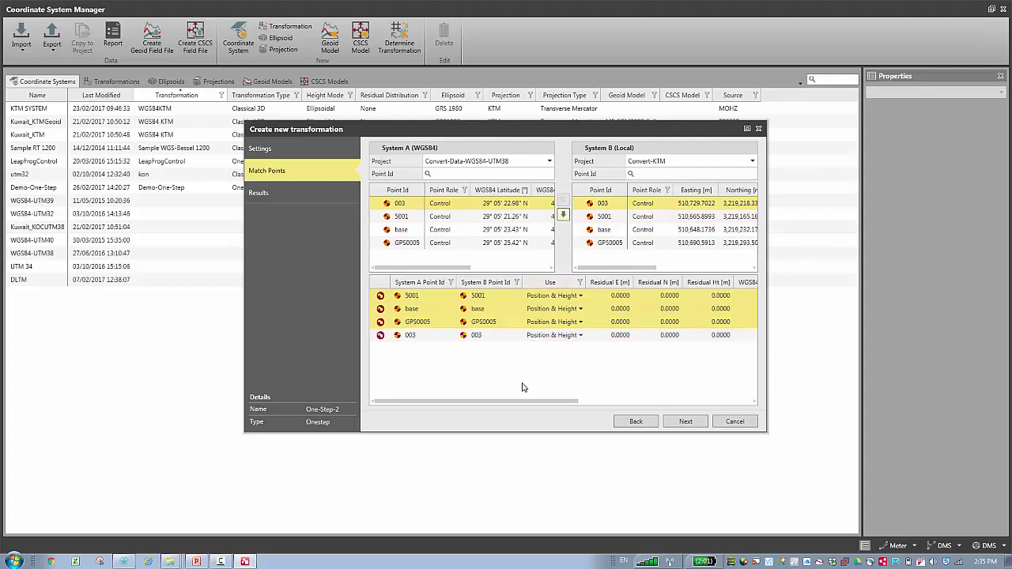
{"action": "left_click", "coordinate": [487, 337]}
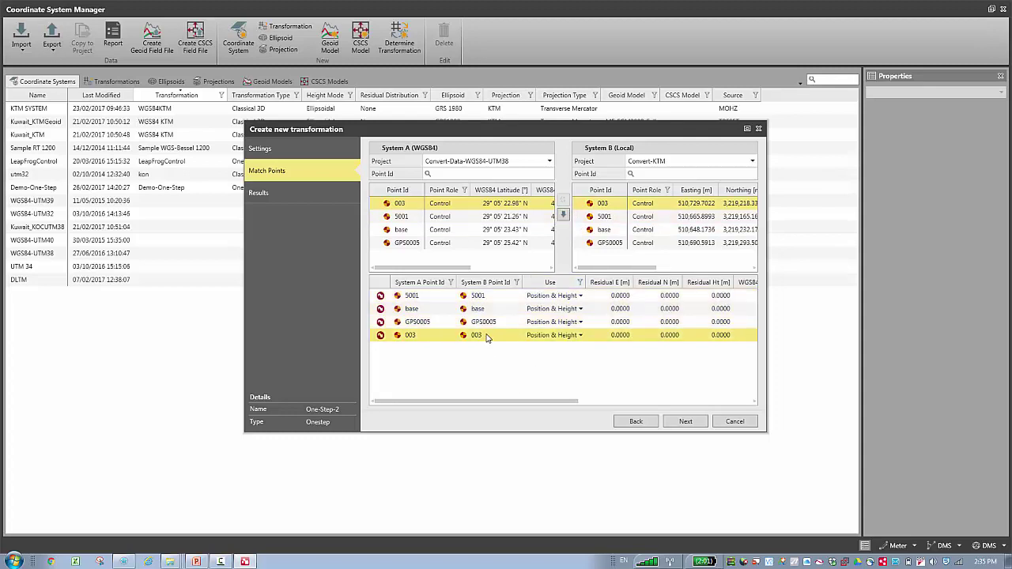
{"action": "key", "text": "Delete"}
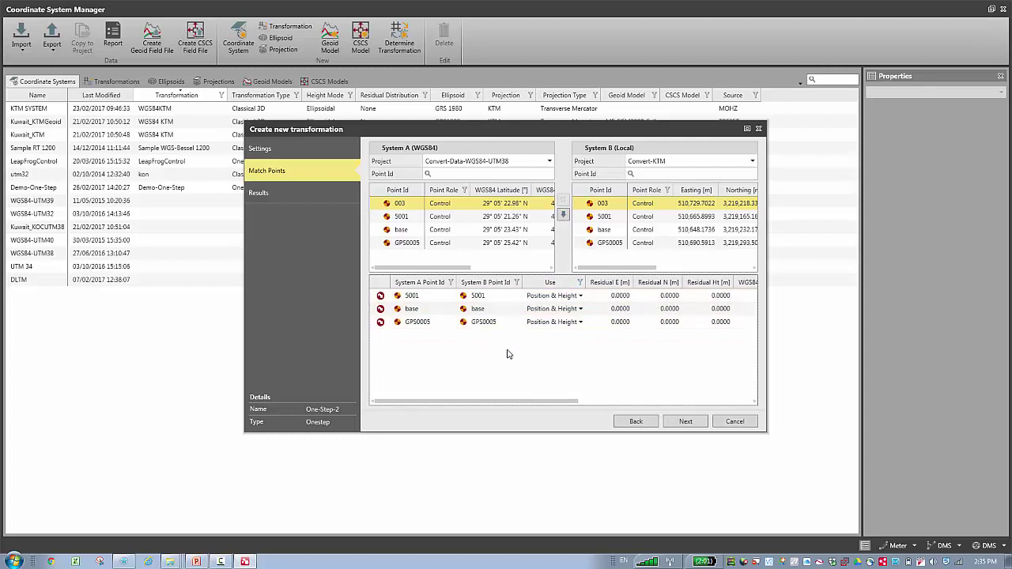
{"action": "left_click", "coordinate": [563, 214]}
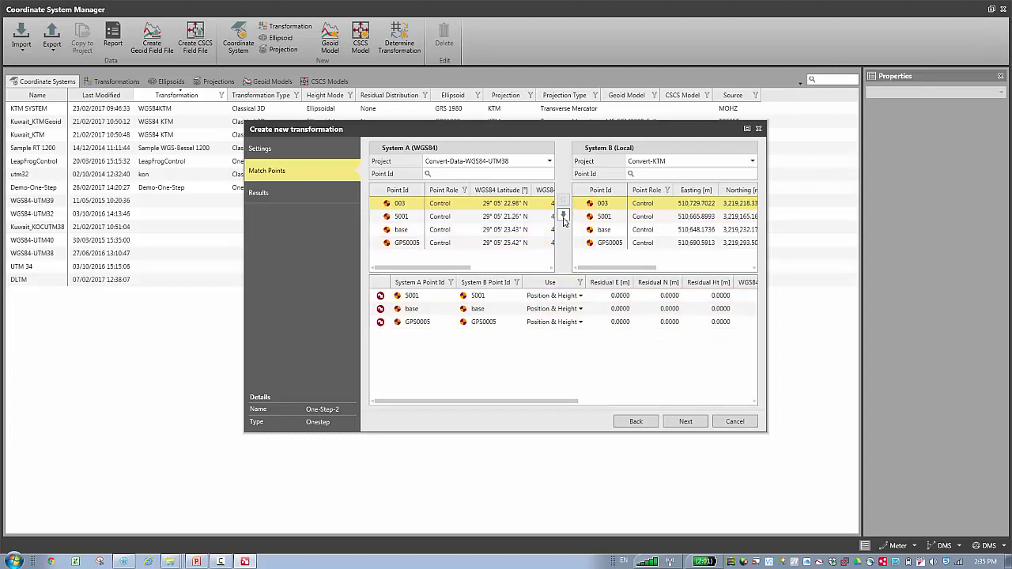
Compute the transformation results from the matched points and turn off the transformation calculation report.
{"action": "left_click", "coordinate": [686, 423]}
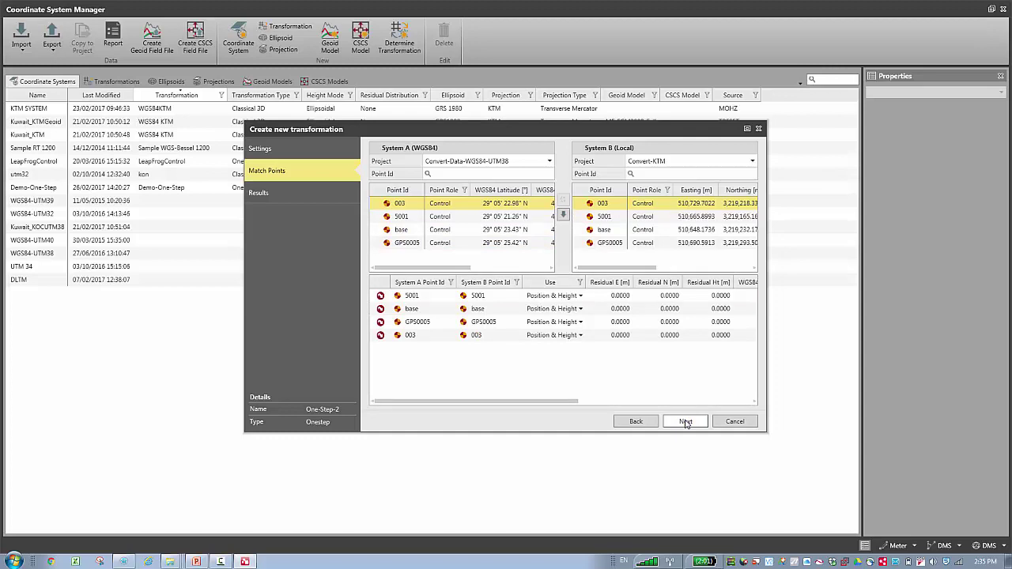
{"action": "left_click", "coordinate": [686, 422]}
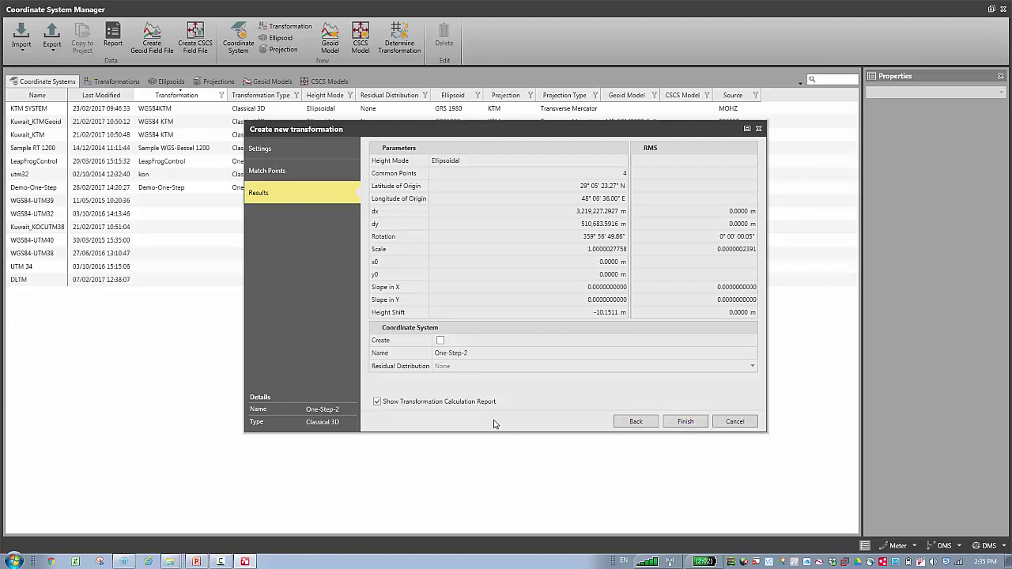
{"action": "left_click", "coordinate": [378, 403]}
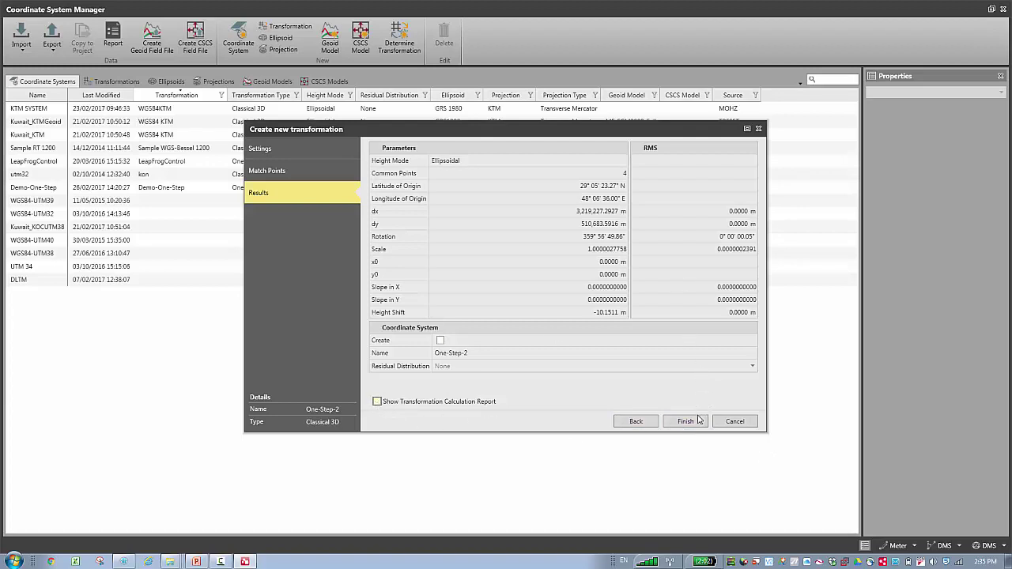